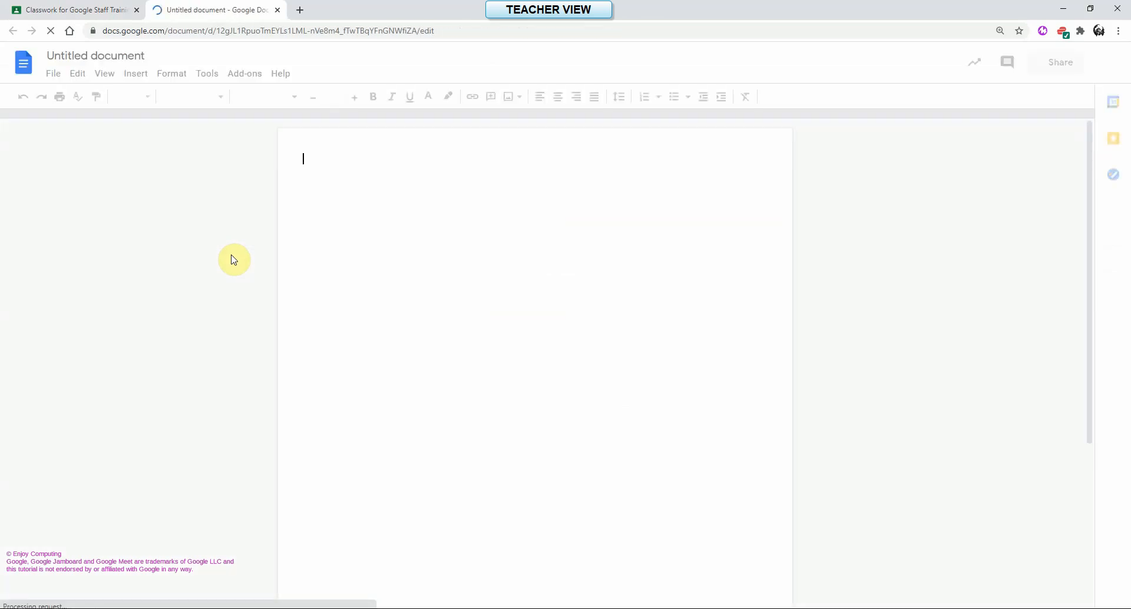
# - Rename the untitled document as "Work" and enter "Work" on its first line
pyautogui.click(126, 56)
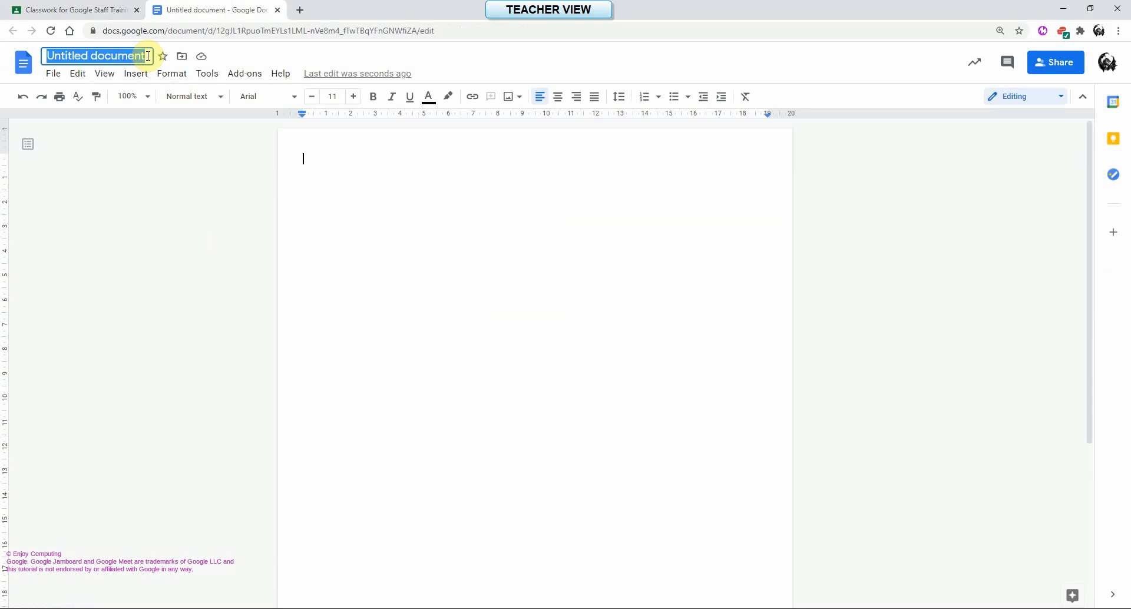
pyautogui.write('Work')
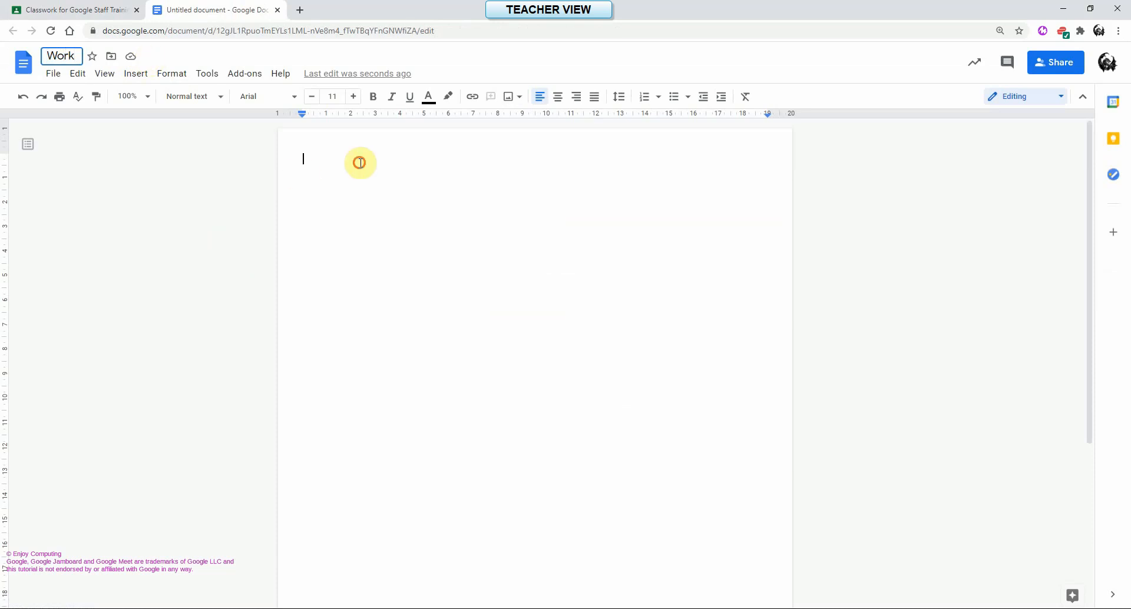
pyautogui.click(355, 164)
pyautogui.write('Work')
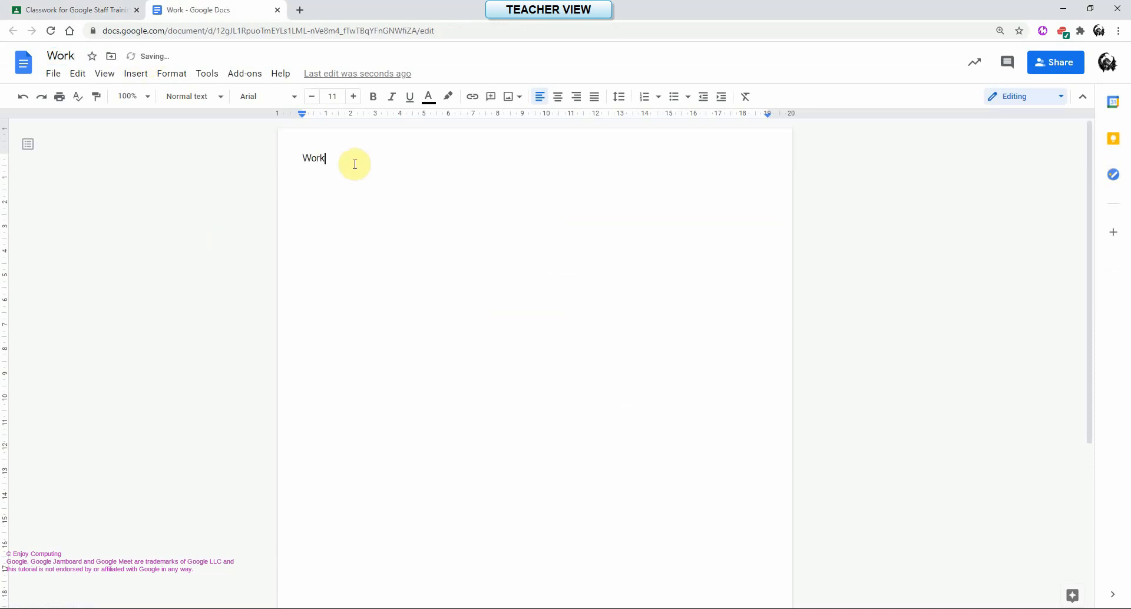
# - Close the document and set the assignment's attached file to "Make a copy for each student"
pyautogui.click(277, 11)
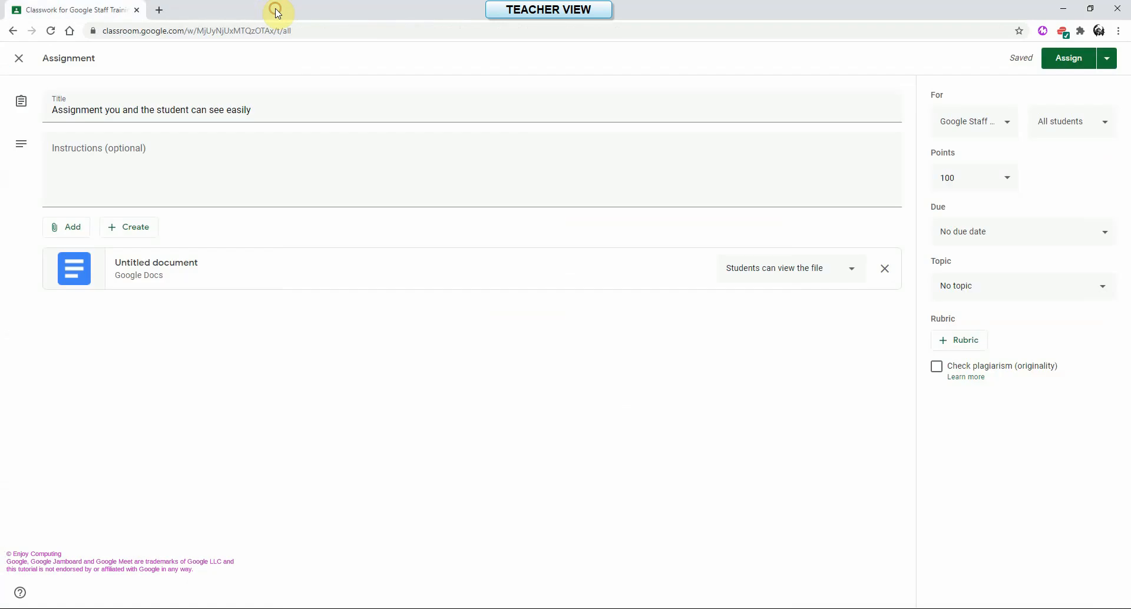
pyautogui.click(756, 270)
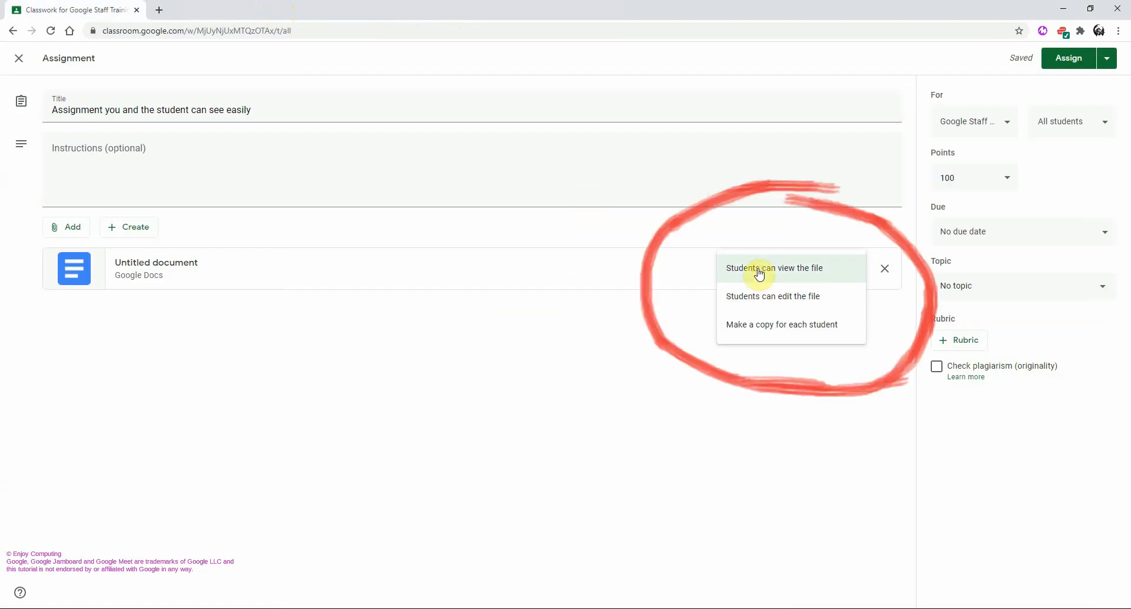
pyautogui.click(774, 328)
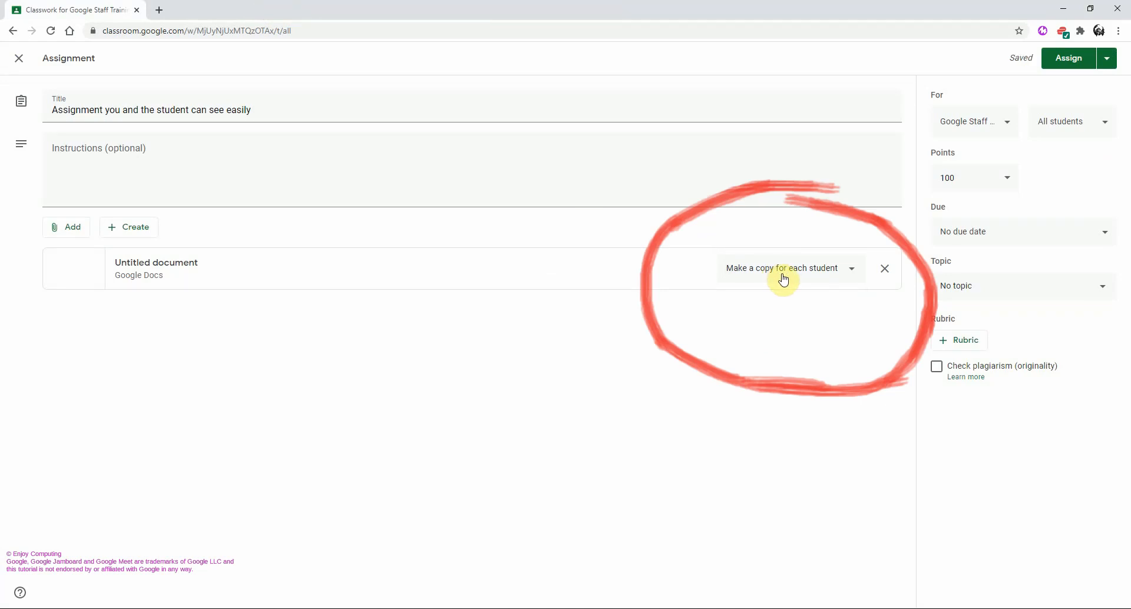
# - Create a rubric for the assignment with a criterion titled "Assessment" and the description "How I am assessing you"
pyautogui.click(959, 347)
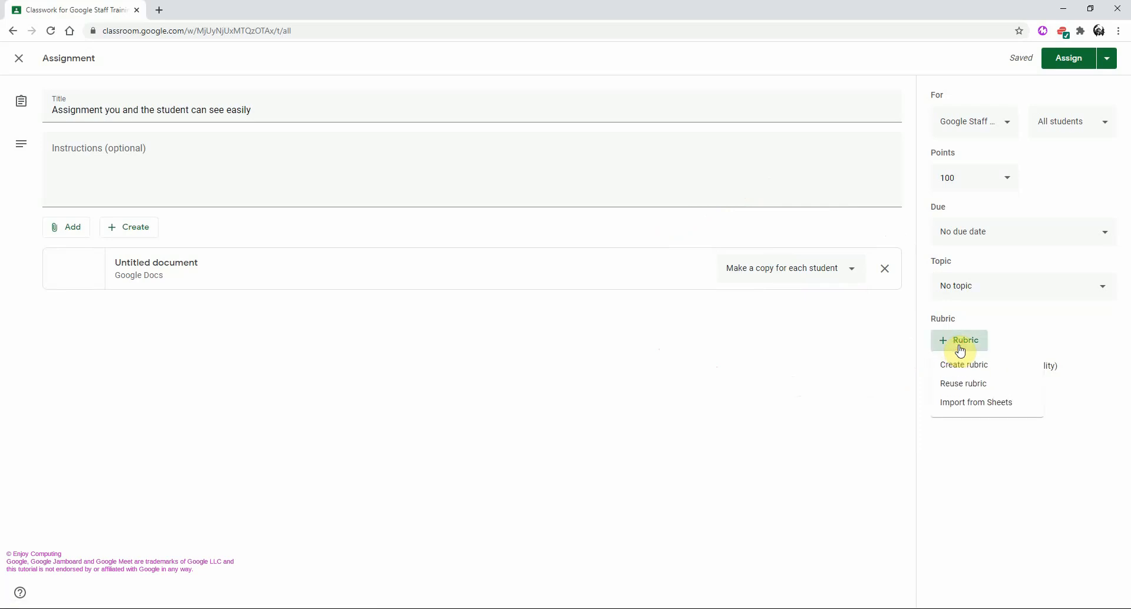
pyautogui.click(962, 365)
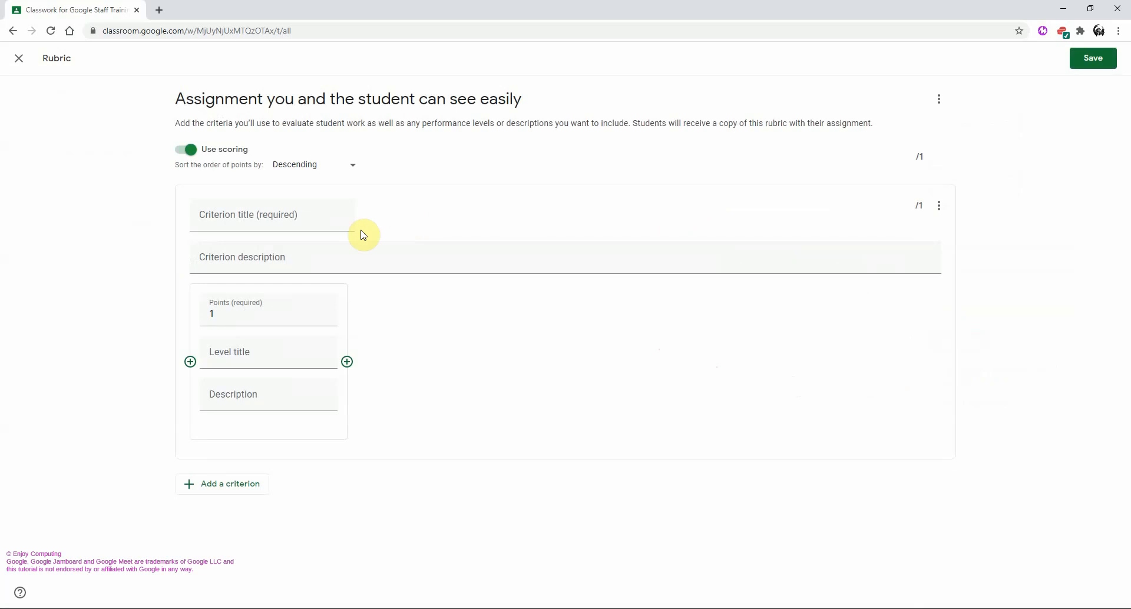
pyautogui.click(272, 220)
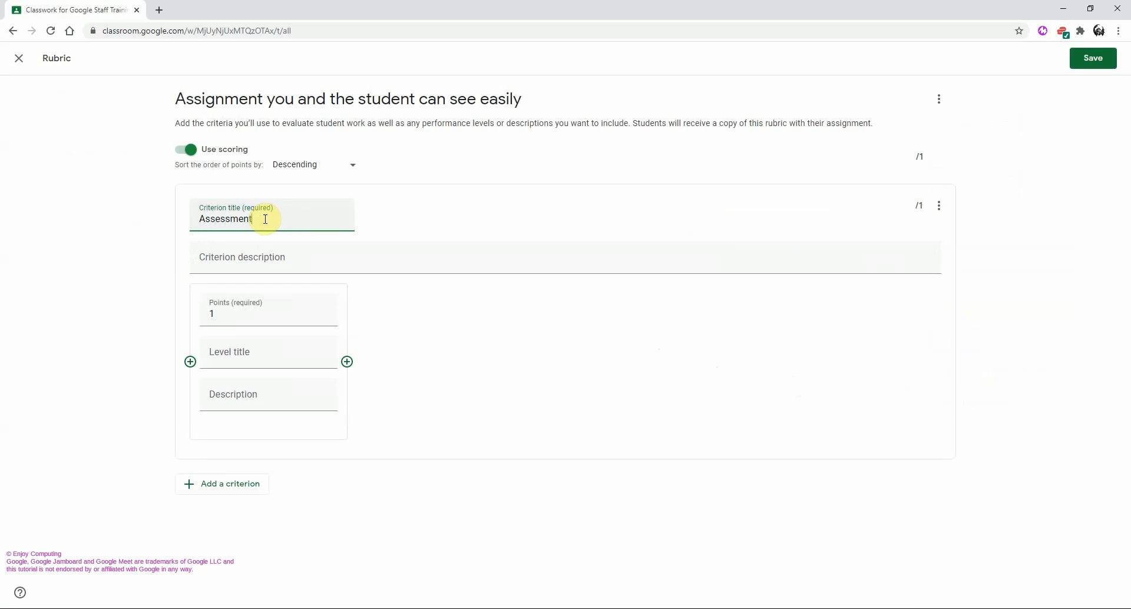
pyautogui.press('Tab')
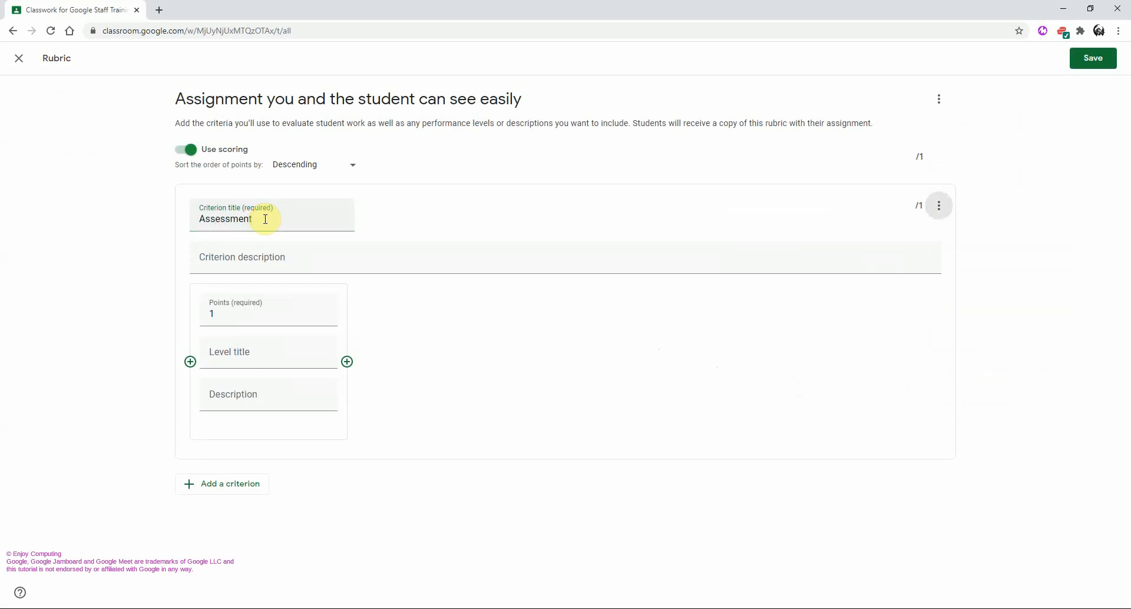
pyautogui.press('Tab')
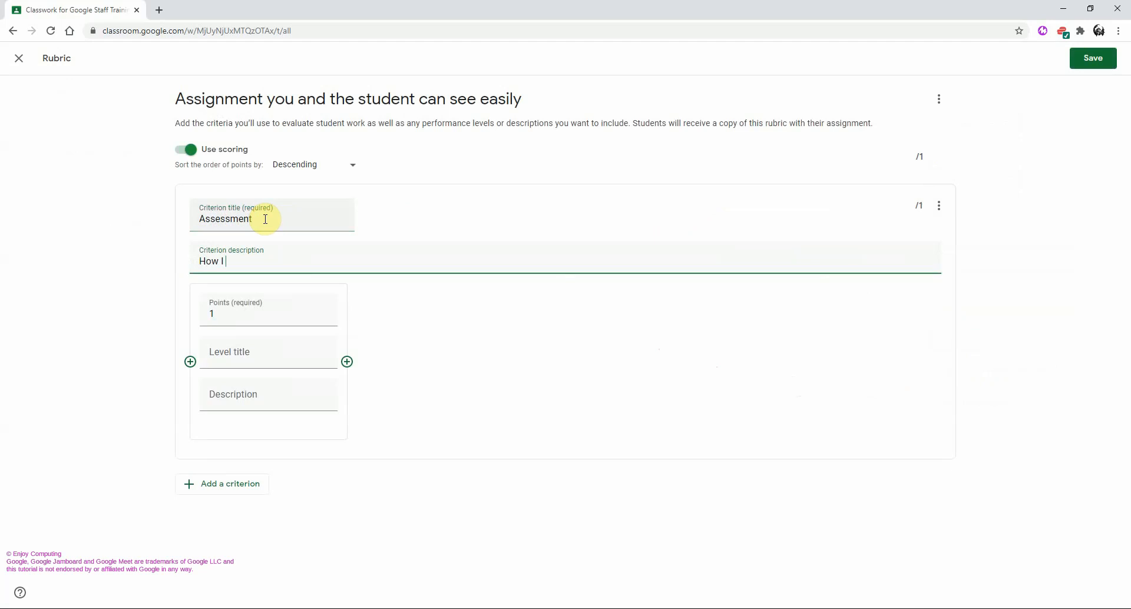
pyautogui.write('How I am assessing you')
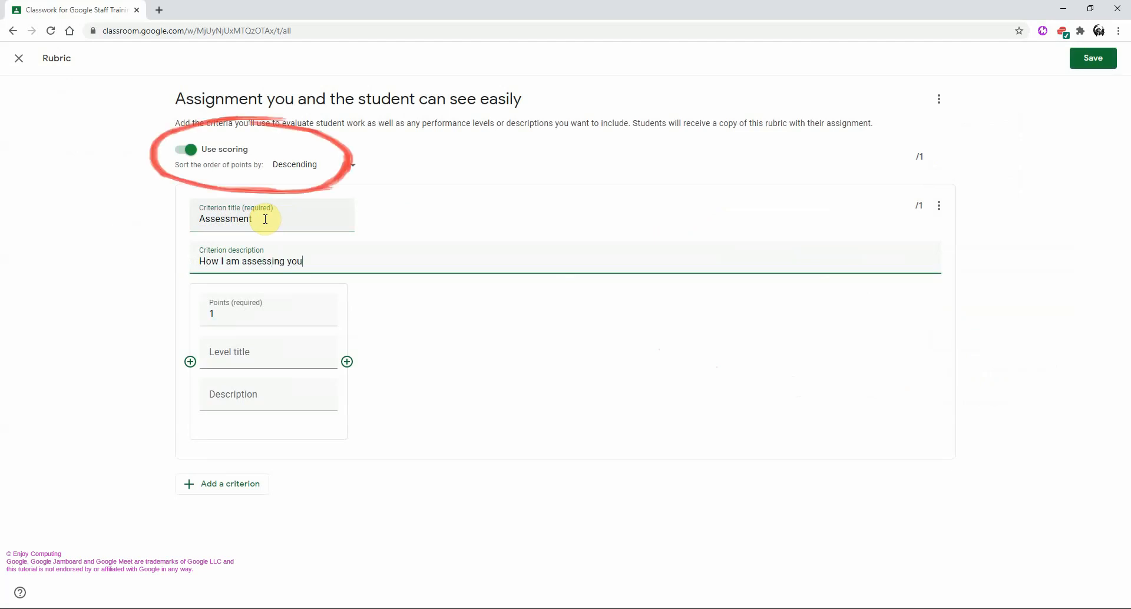
# - Set the first rubric level to 5 points, titled "Outstanding", with the description "Your work is amazing."
pyautogui.click(230, 305)
pyautogui.press('BackSpace')
pyautogui.write('5')
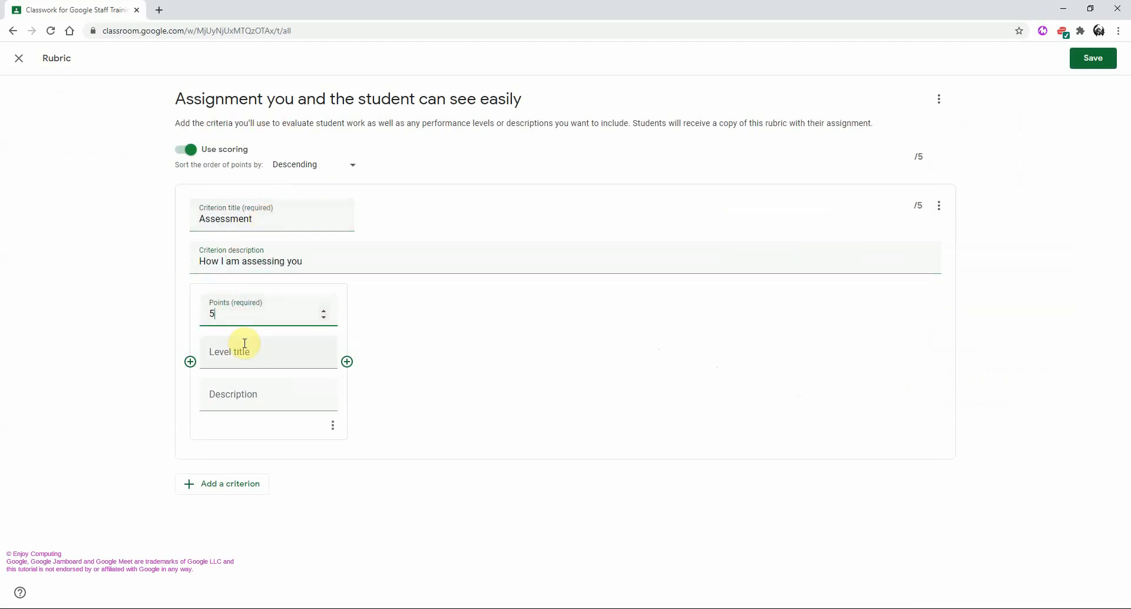
pyautogui.click(241, 348)
pyautogui.write('Outstanding')
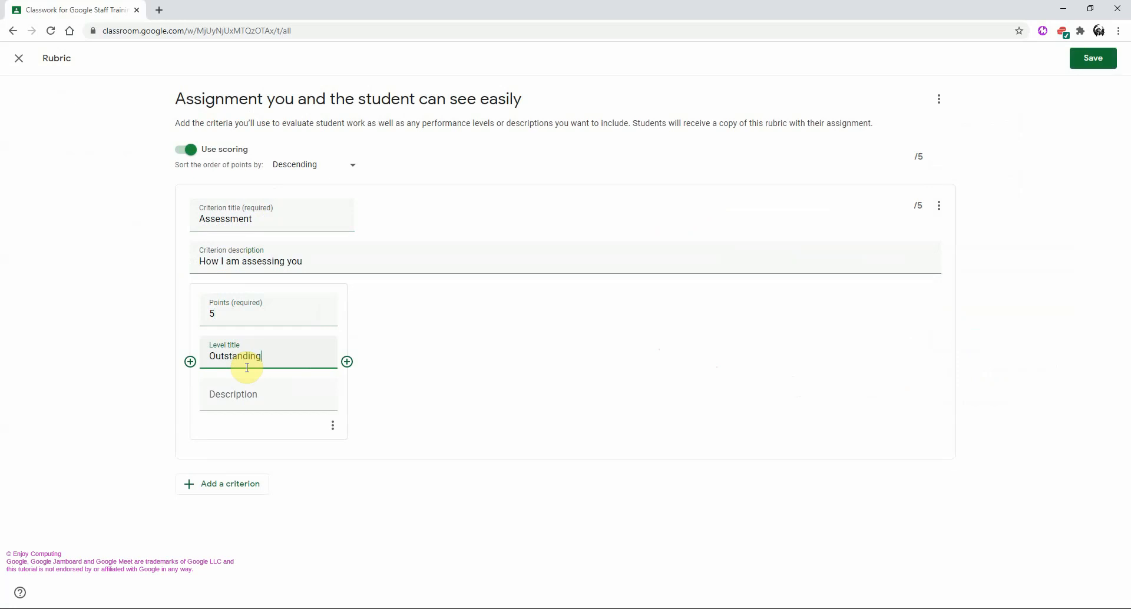
pyautogui.click(258, 396)
pyautogui.write('Your work is amazing.')
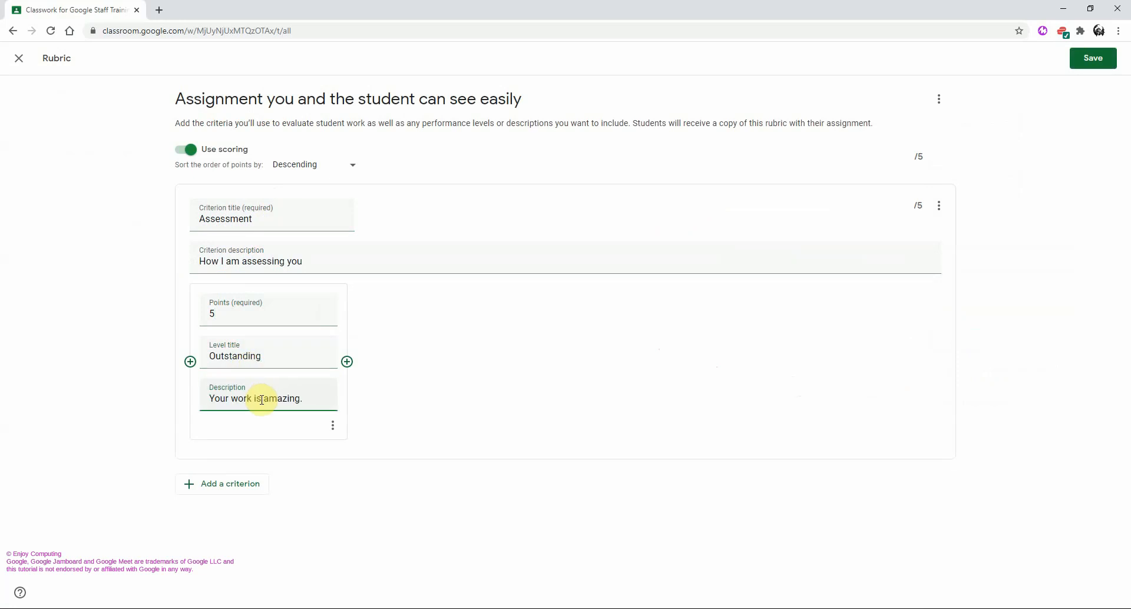
# - Add a second rubric level worth 4 points, titled "Good", with the description "Good work but not outstanding."
pyautogui.click(347, 361)
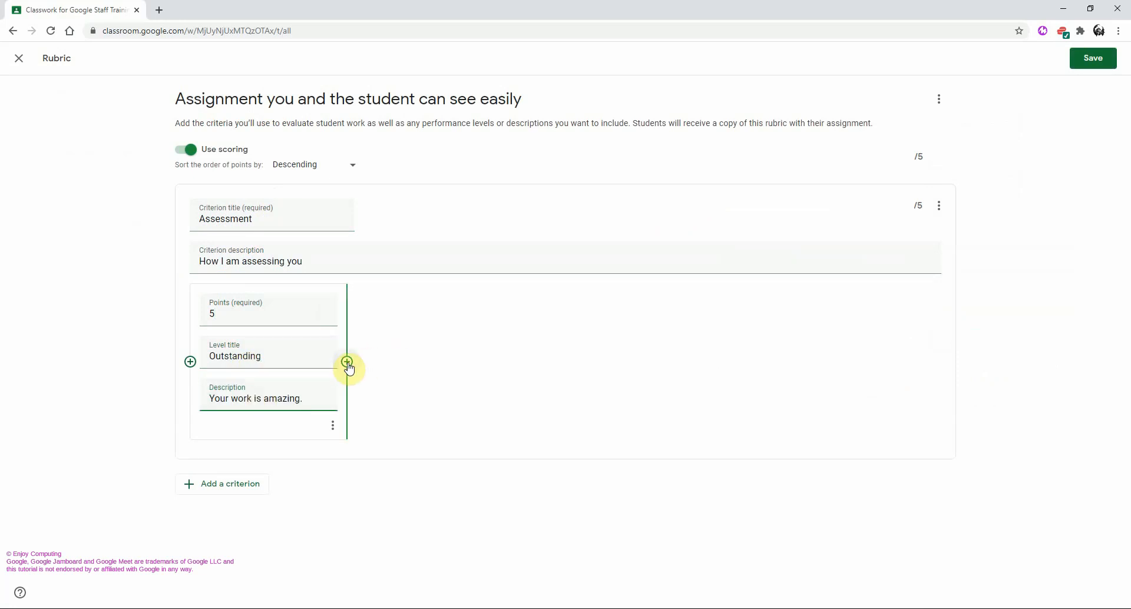
pyautogui.click(407, 318)
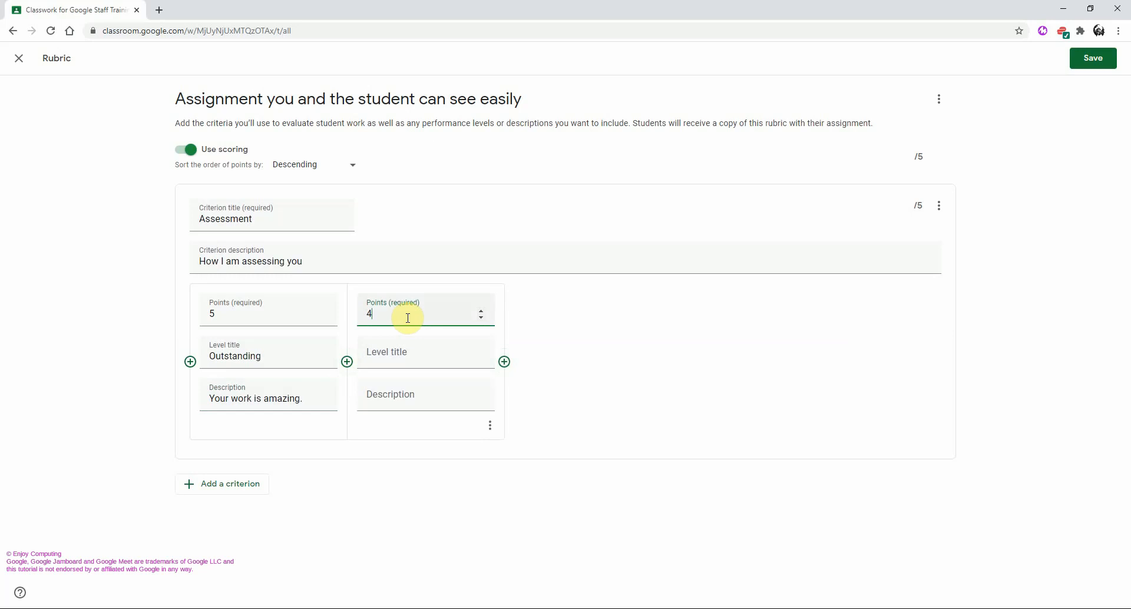
pyautogui.write('4')
pyautogui.click(406, 352)
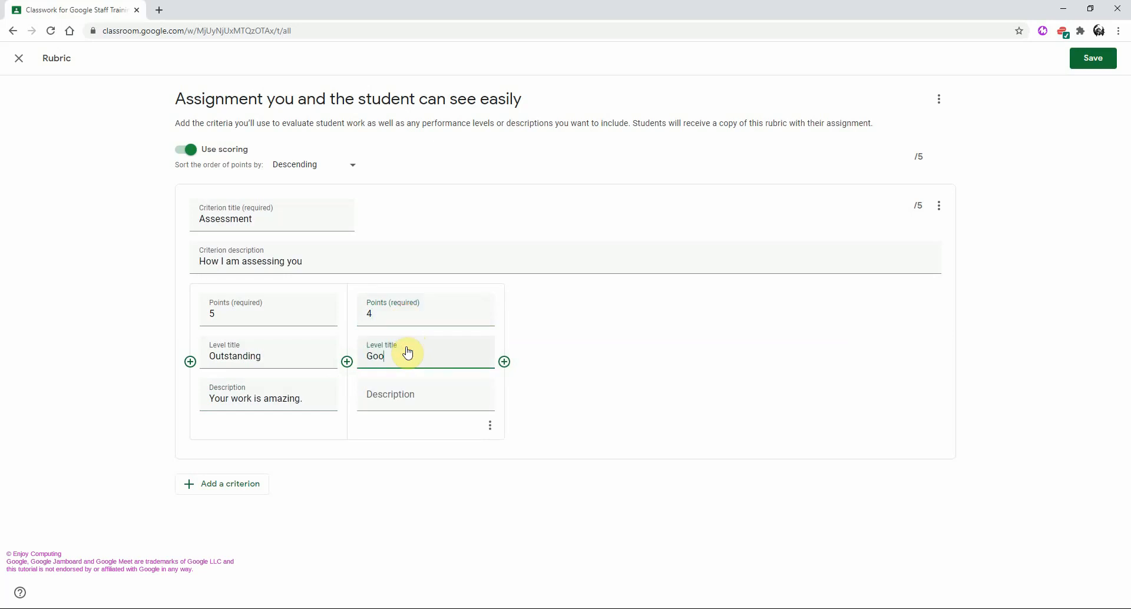
pyautogui.write('Good')
pyautogui.click(445, 397)
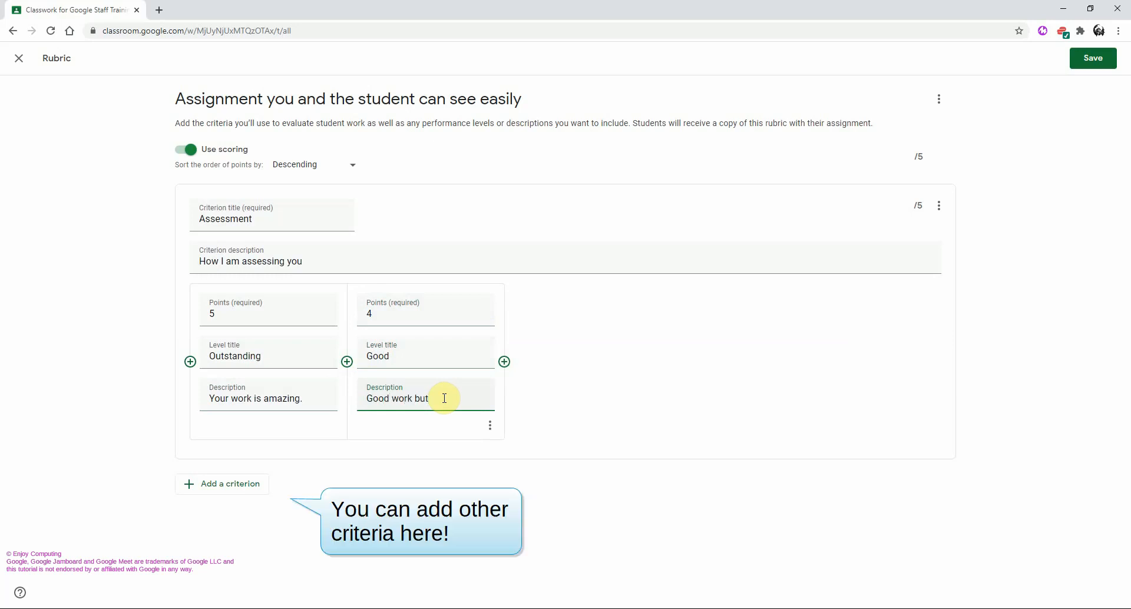
pyautogui.write('Good work but not outstandin')
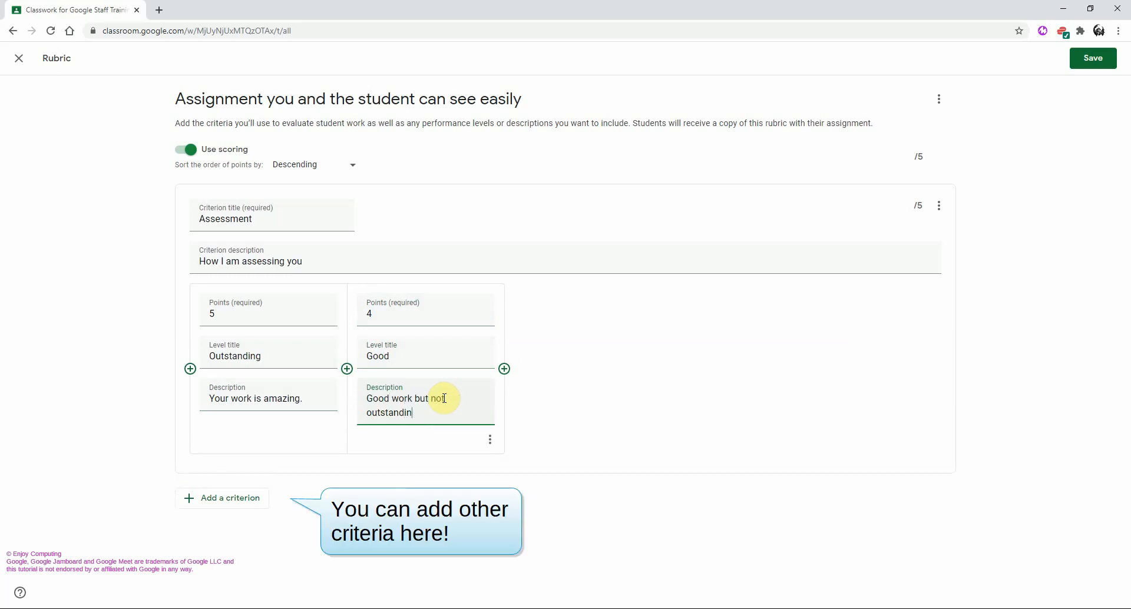
pyautogui.write('g.')
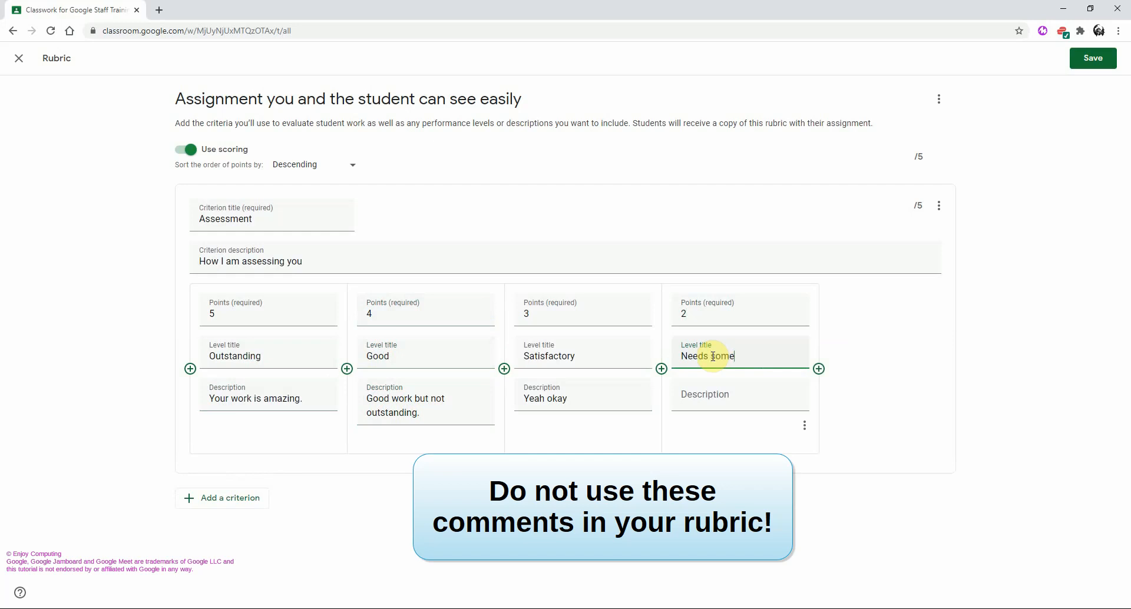
# - Fill the 2-point level with "Needs some work" and "Try harder", and add a 1-point level "Poor" with "Did you even try?"
pyautogui.write('Needs some work')
pyautogui.press('Tab')
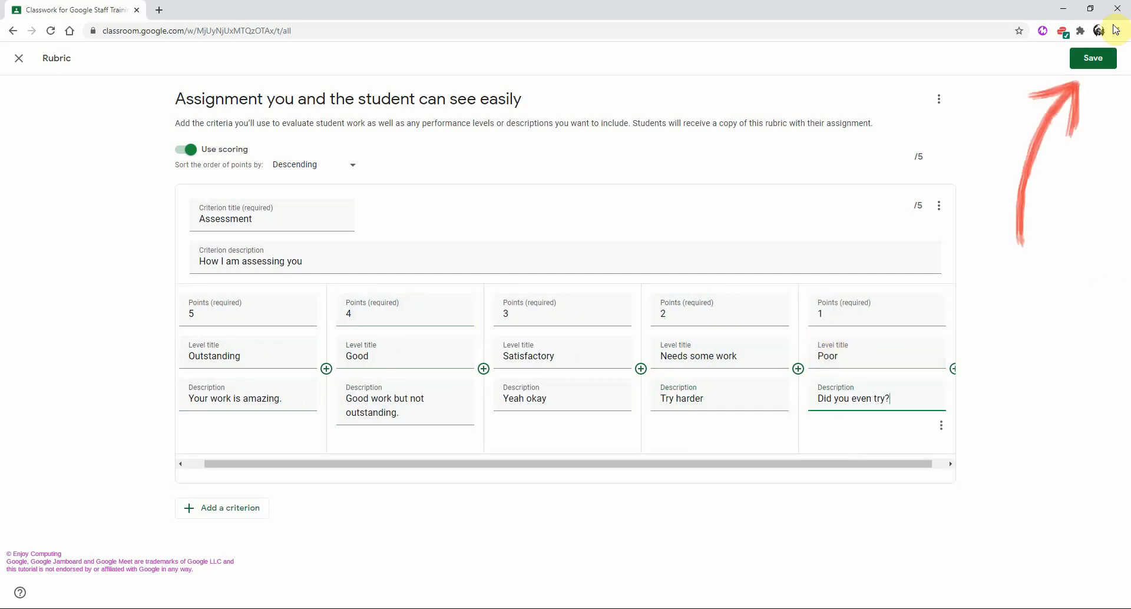
# - Save the rubric and assign the assignment to all students
pyautogui.click(1093, 63)
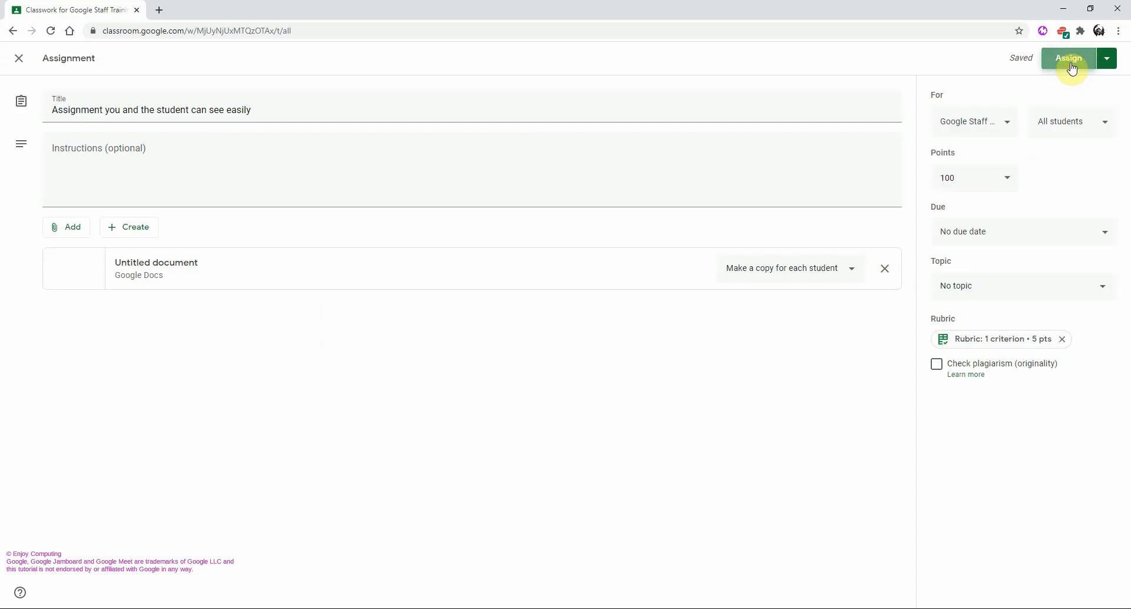
pyautogui.click(1071, 65)
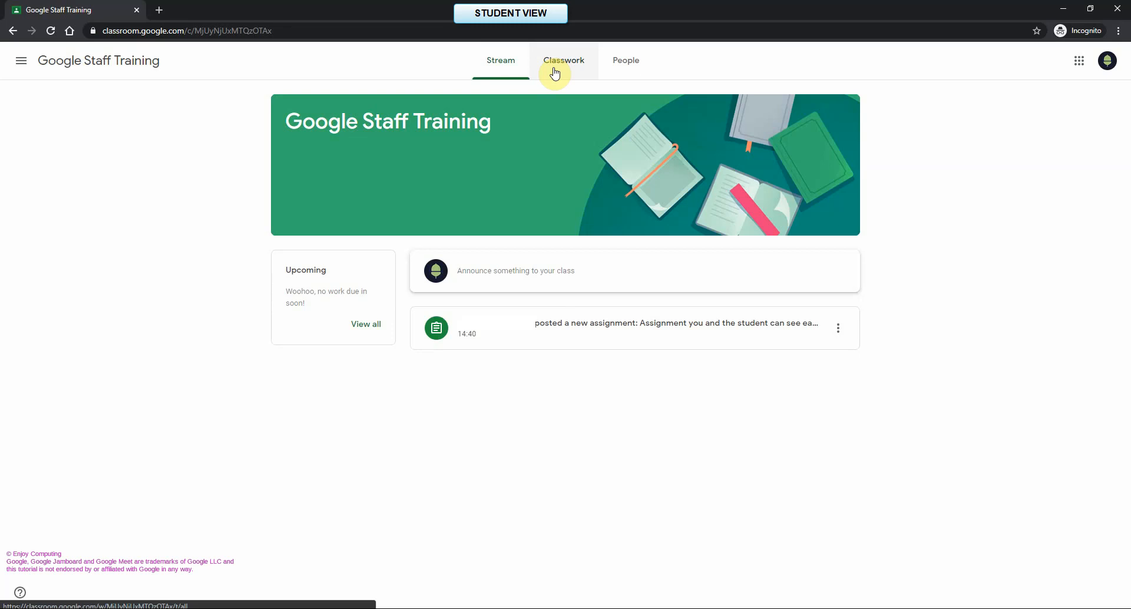
# - In the student's account, open the full assignment from the classwork and expand its Assessment criterion
pyautogui.click(555, 73)
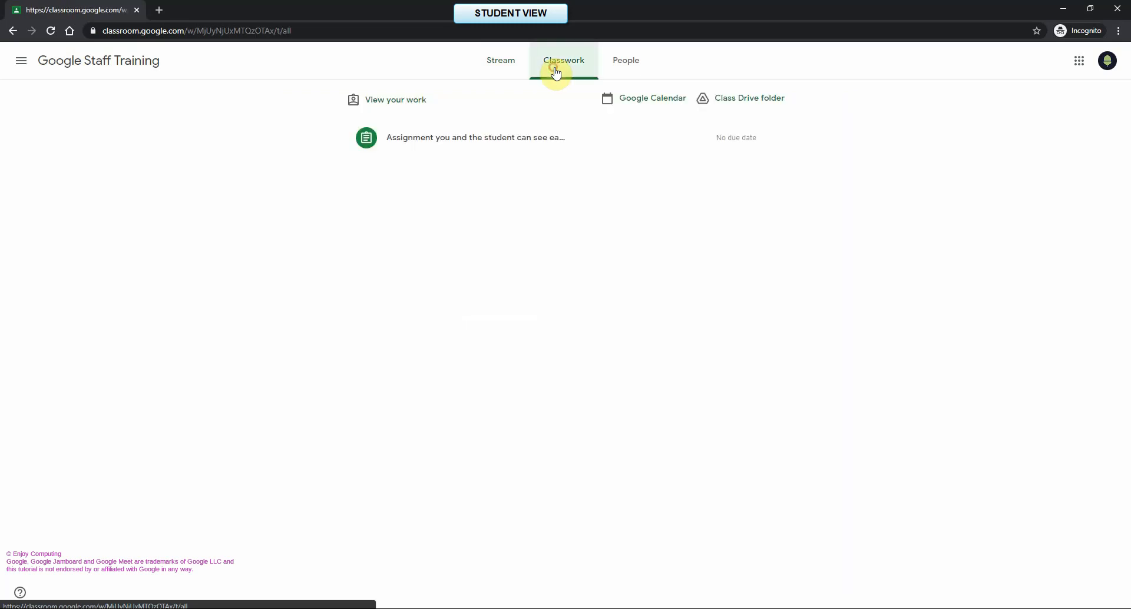
pyautogui.click(422, 156)
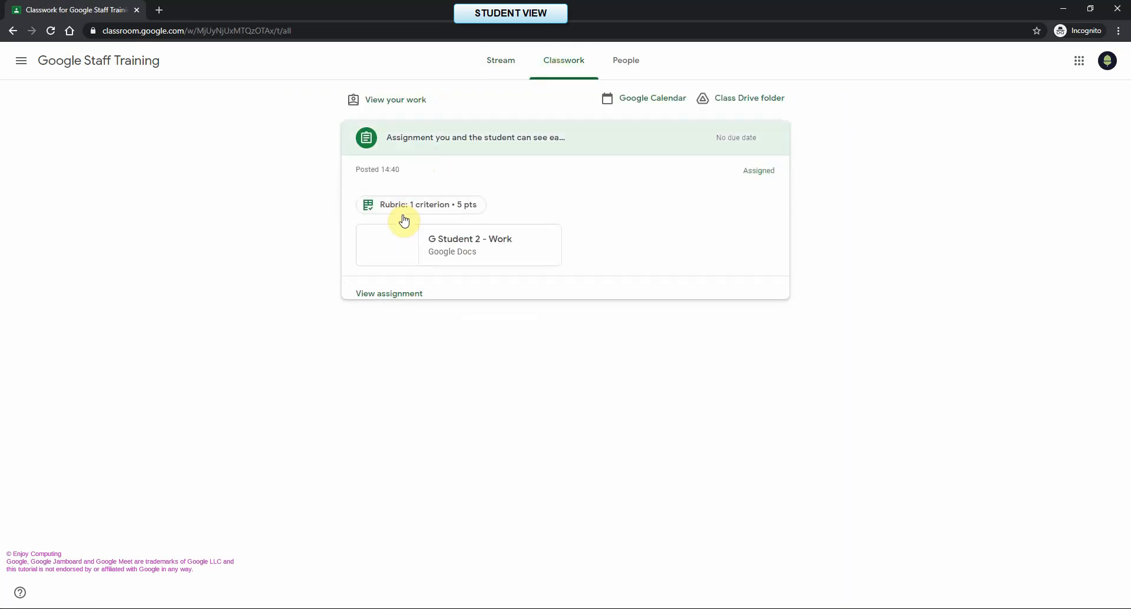
pyautogui.click(398, 298)
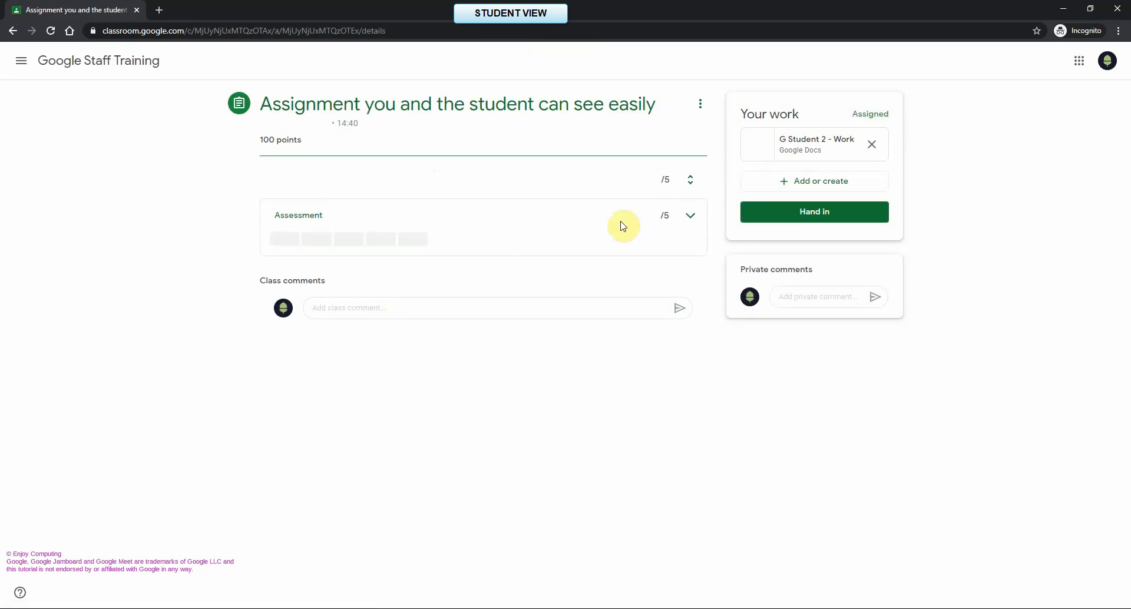
pyautogui.click(690, 215)
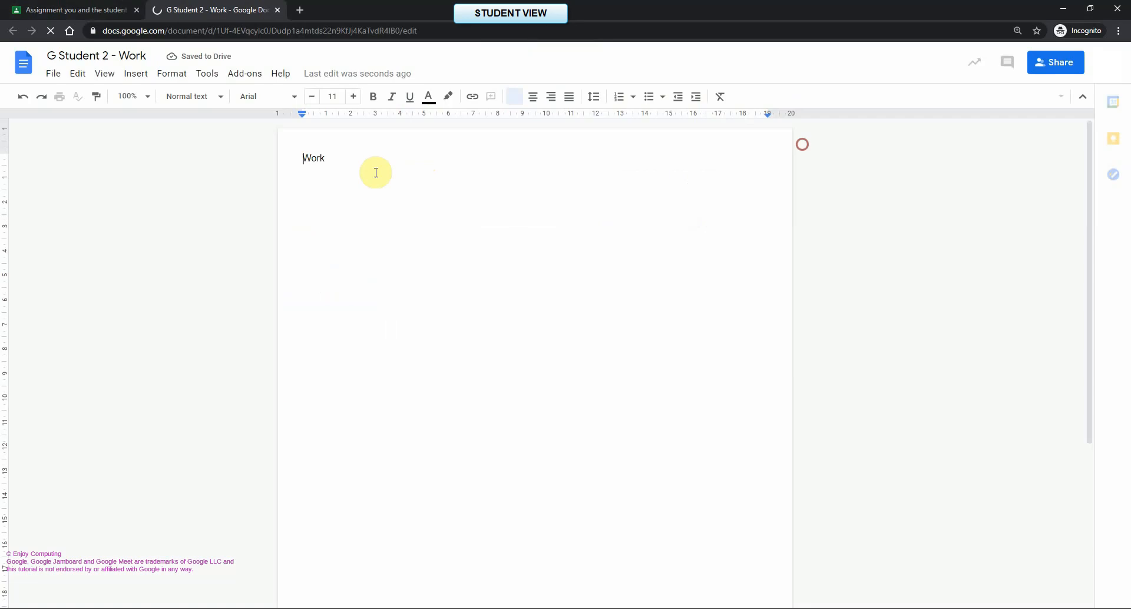
# - Add the line "My work" below the heading in the student's document copy and turn it in
pyautogui.write('My work')
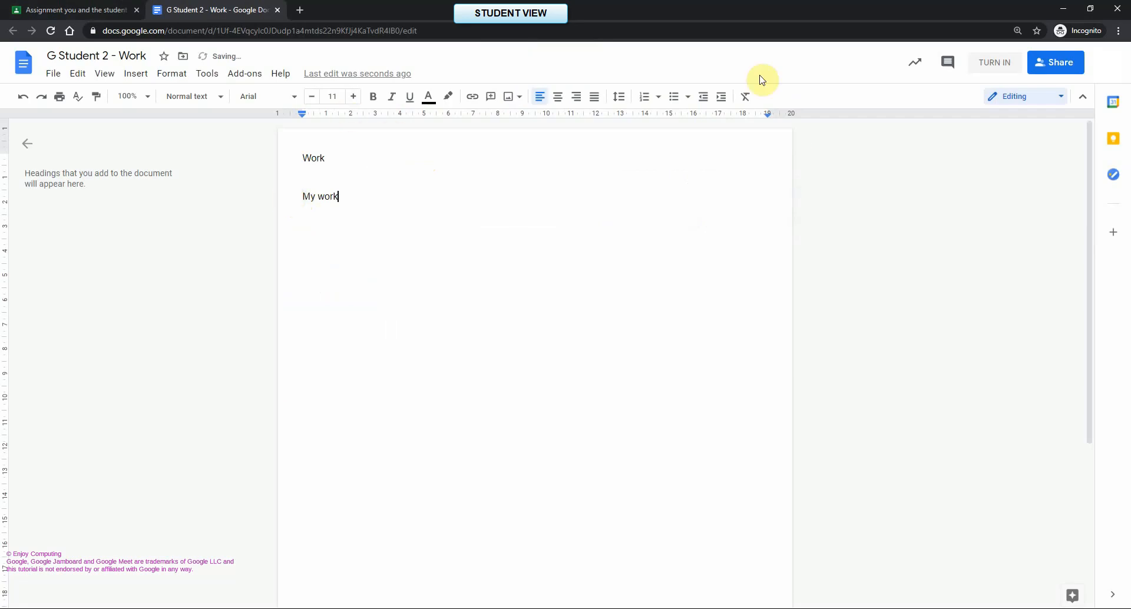
pyautogui.click(993, 69)
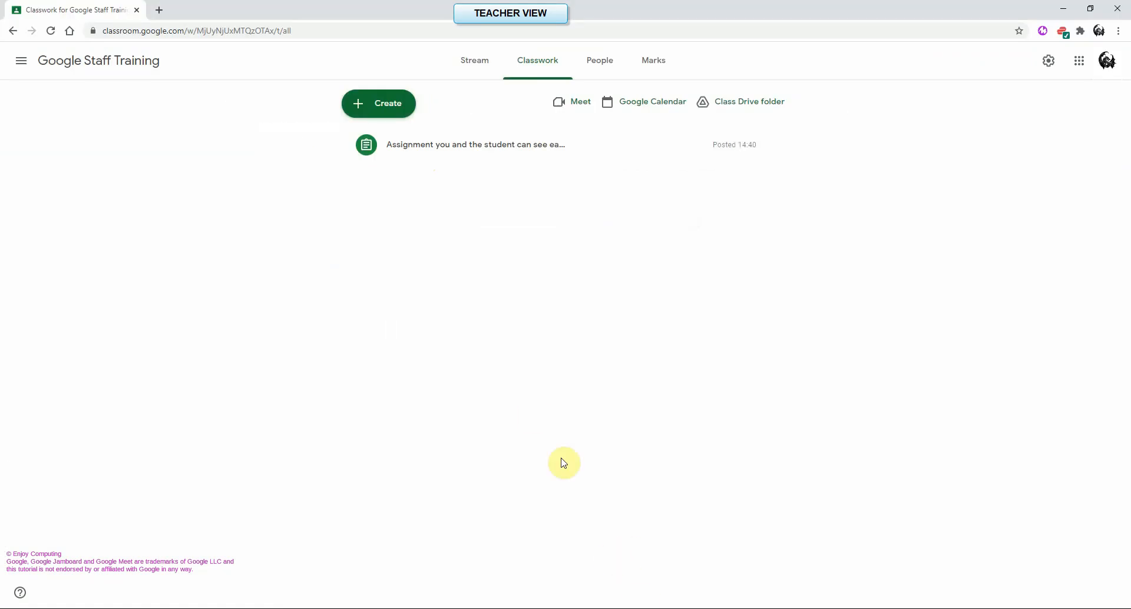
# - In the teacher's account, open the assignment's student work and the student's handed-in document for marking
pyautogui.click(524, 156)
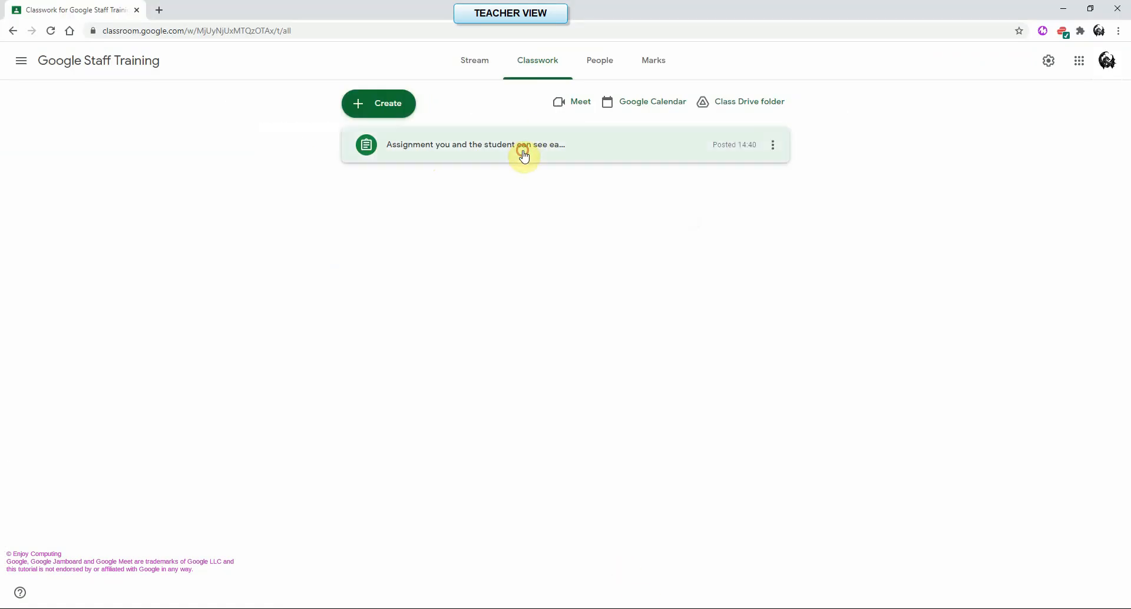
pyautogui.click(405, 342)
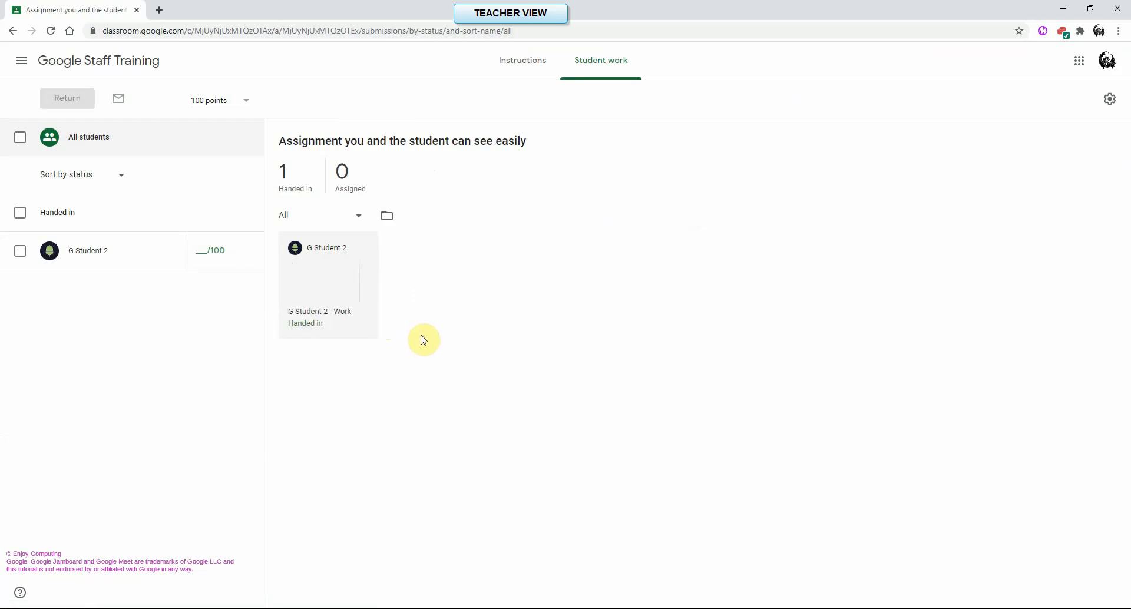
pyautogui.click(365, 288)
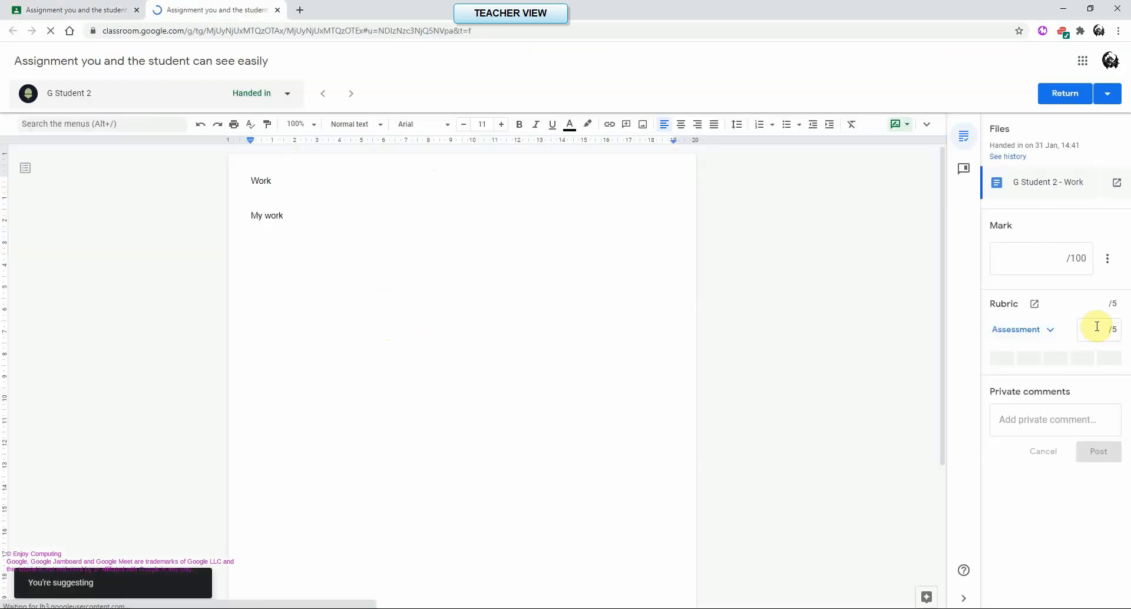
# - Expand the Assessment criterion in the marking rubric and rate the work "Poor" with 1 point
pyautogui.click(1052, 331)
pyautogui.scroll(-1, 1057, 424)
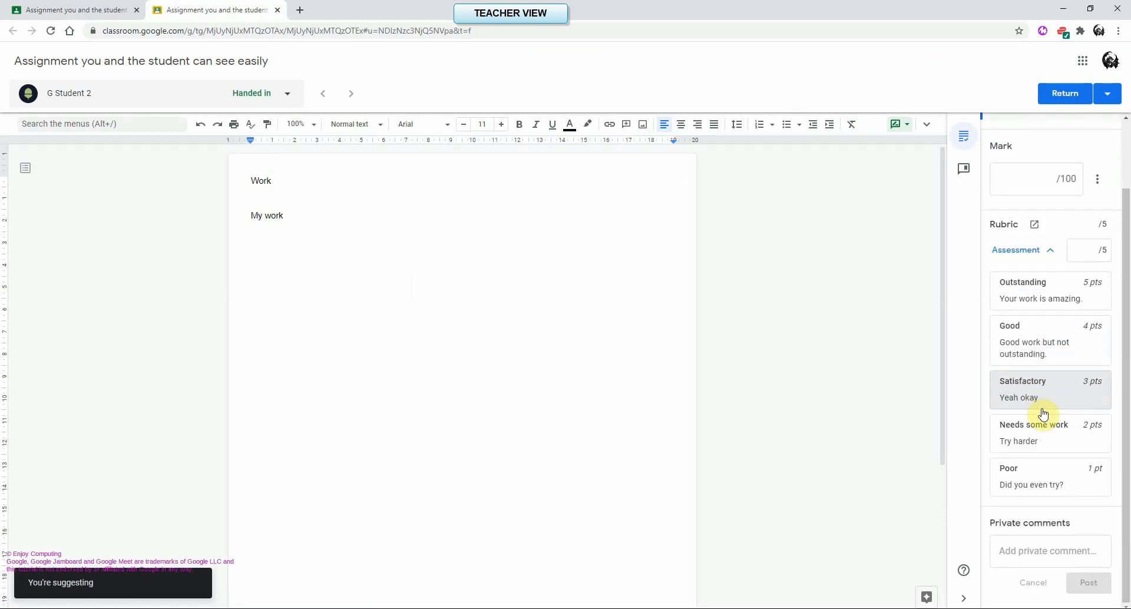
pyautogui.click(1054, 493)
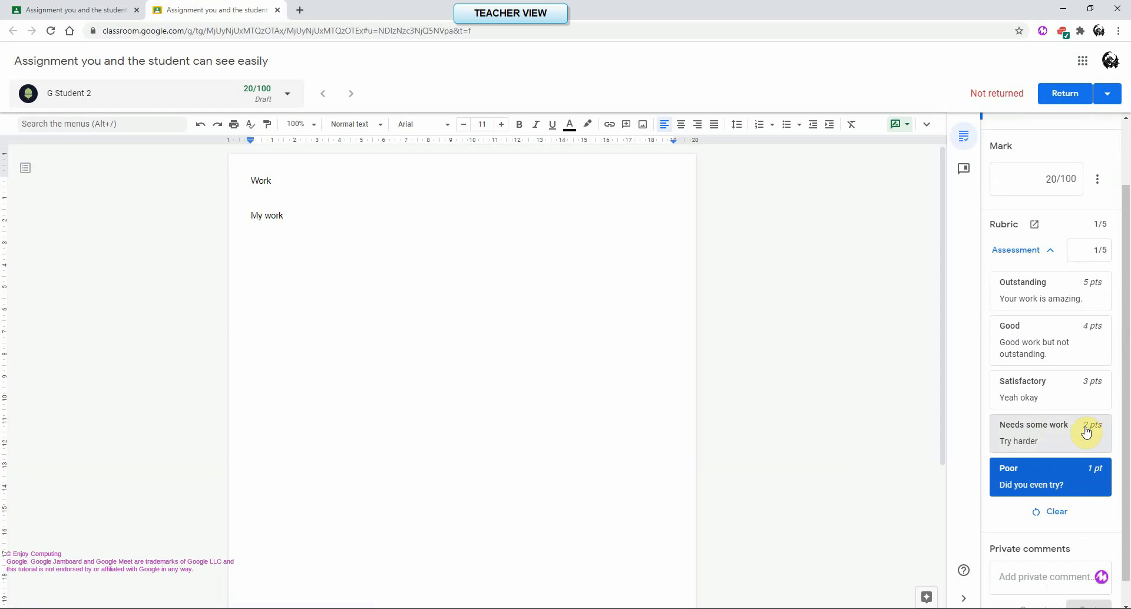
# - Change the assignment's total points to 5
pyautogui.click(1096, 179)
pyautogui.click(1093, 208)
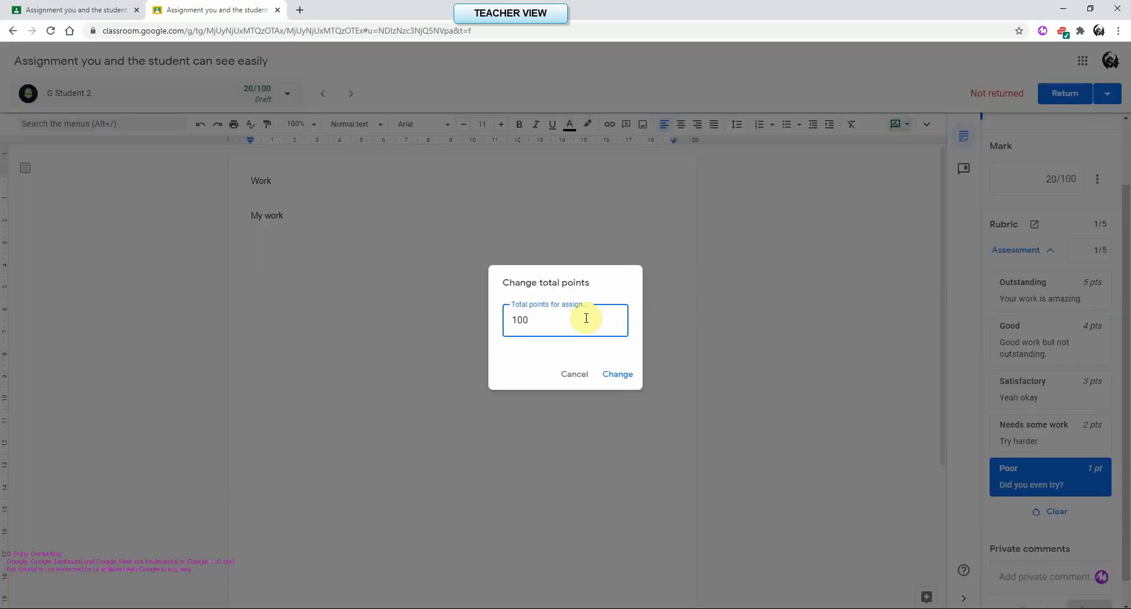
pyautogui.moveTo(567, 318); pyautogui.dragTo(387, 298)
pyautogui.write('5')
pyautogui.click(610, 374)
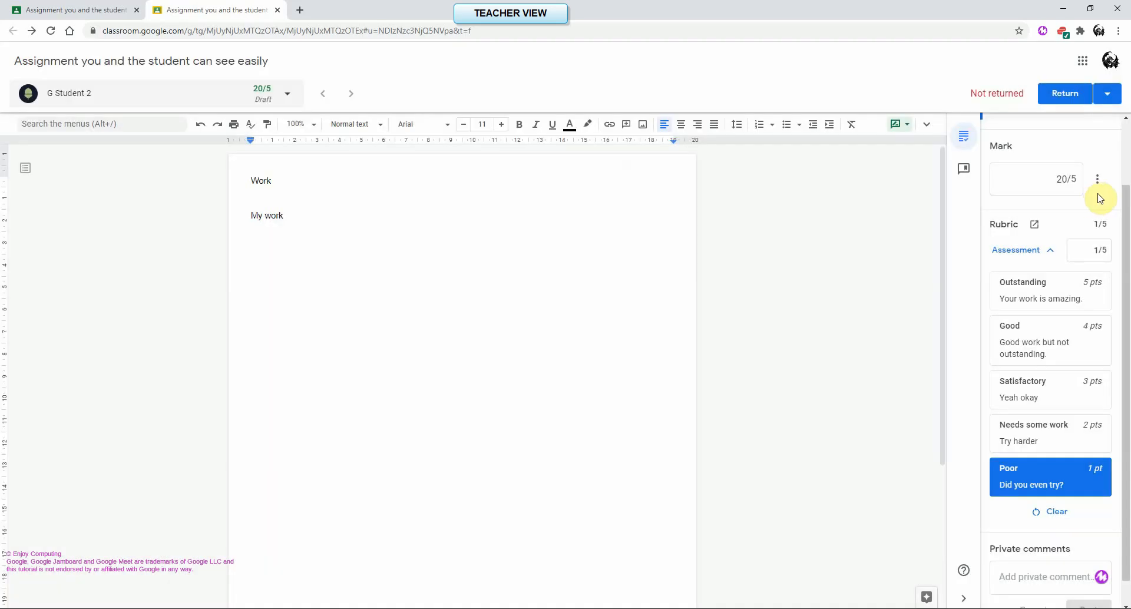
# - Replace the draft mark with the rubric's "Poor" rating of 1 point and return the work to the student
pyautogui.doubleClick(1065, 179)
pyautogui.press('BackSpace')
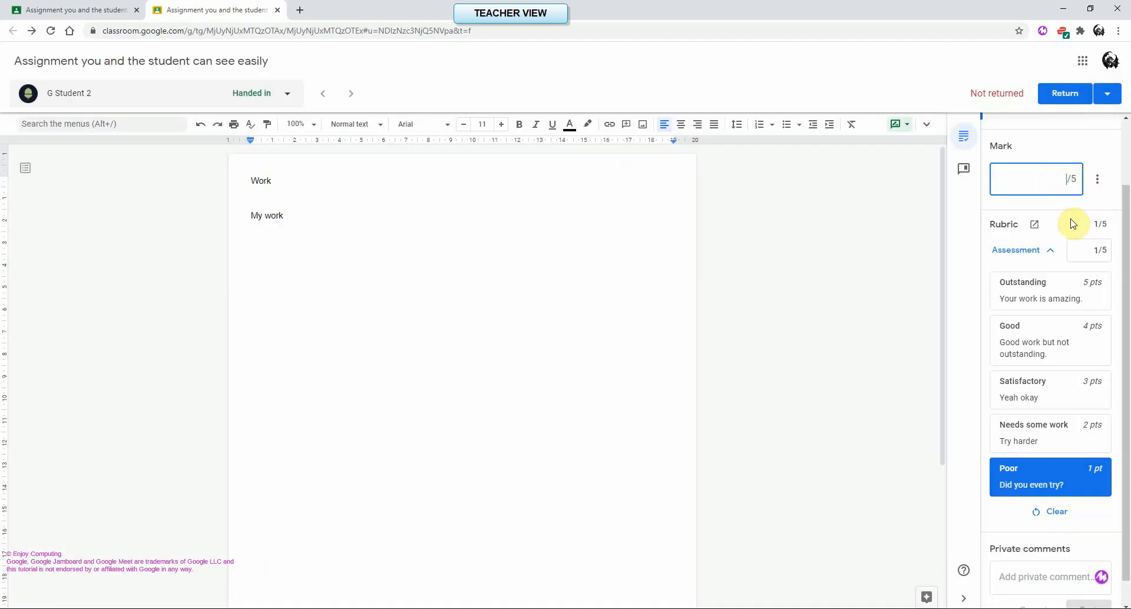
pyautogui.click(1051, 362)
pyautogui.click(1034, 474)
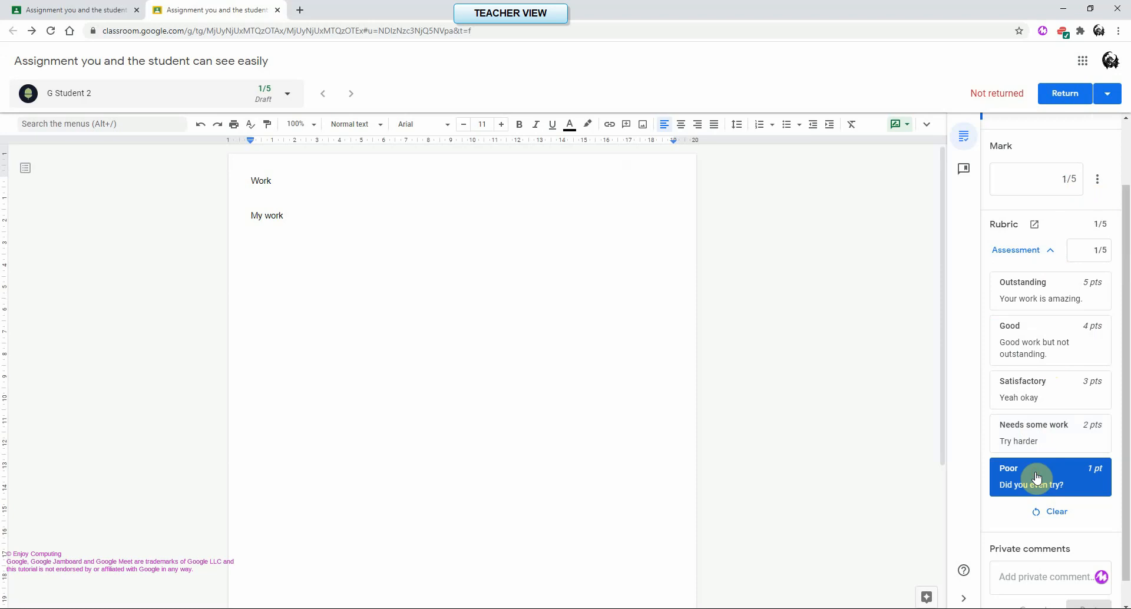
pyautogui.click(1038, 299)
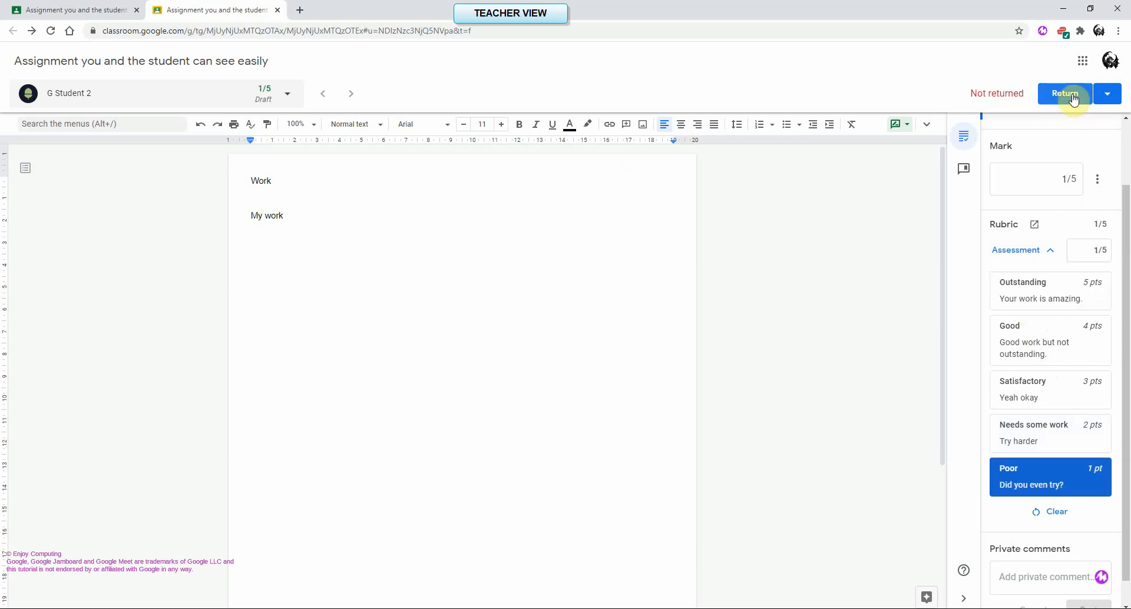
pyautogui.click(1073, 98)
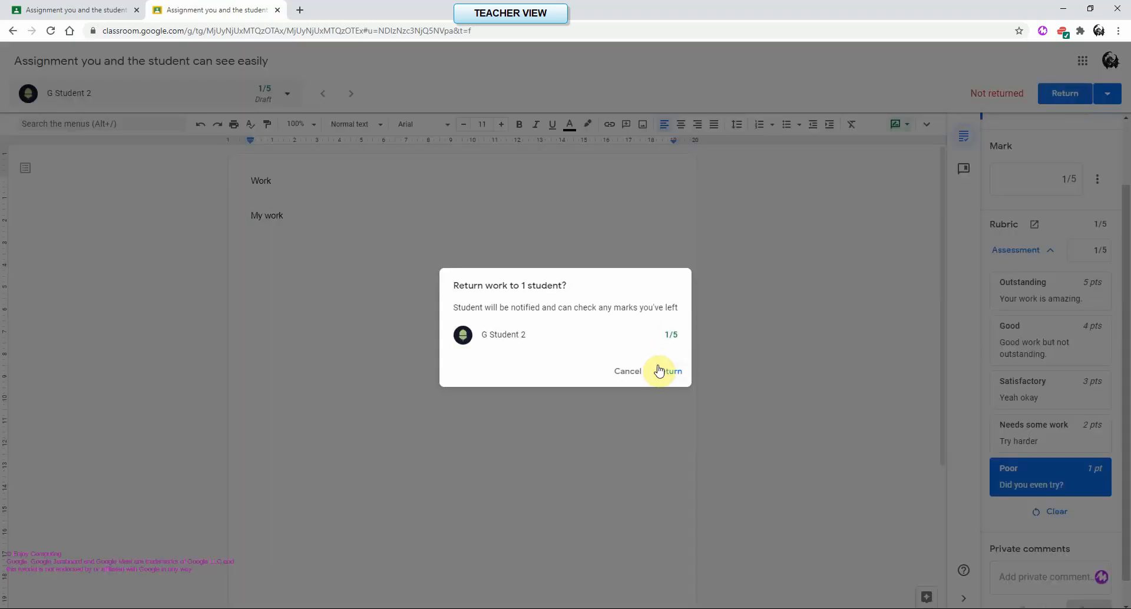
pyautogui.click(668, 374)
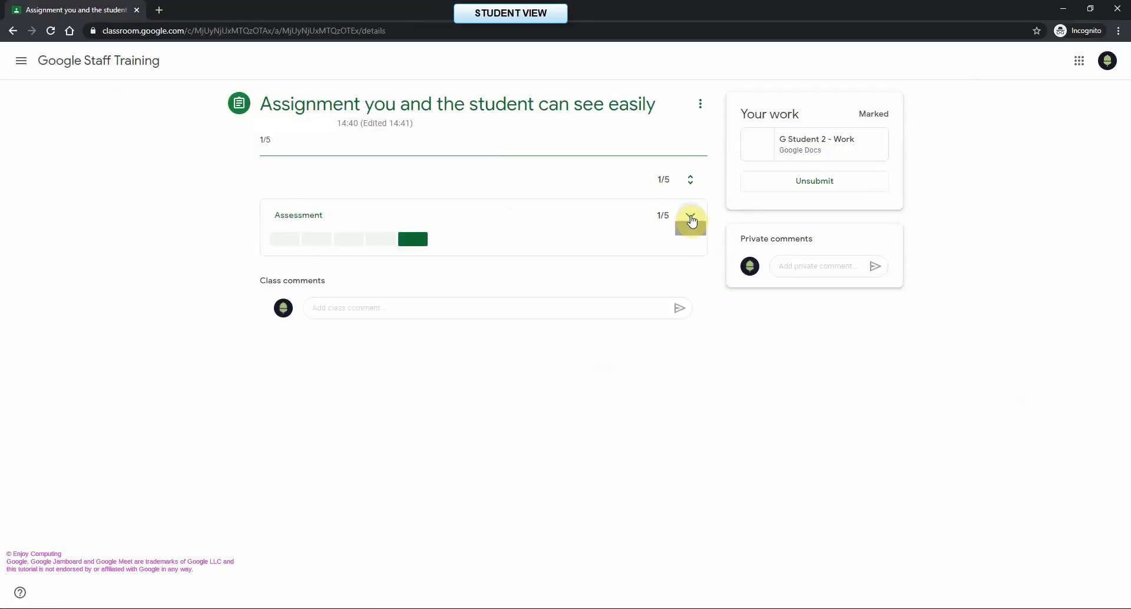
# - In the student's account, expand the marked assignment's Assessment criterion and view its rating levels through to the lowest one
pyautogui.click(691, 222)
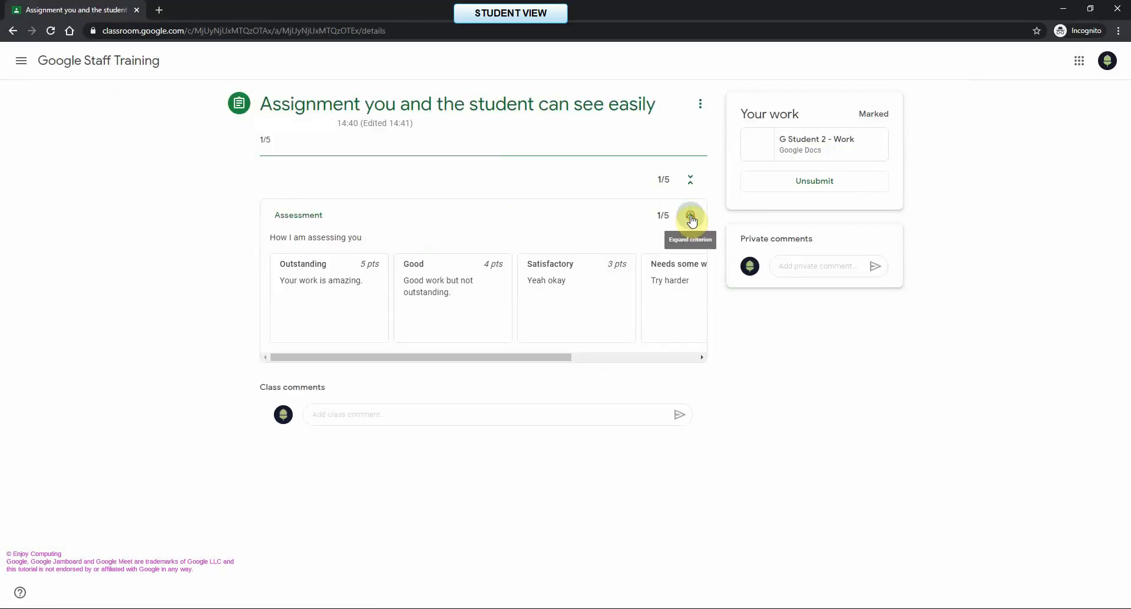
pyautogui.moveTo(533, 357); pyautogui.dragTo(681, 366)
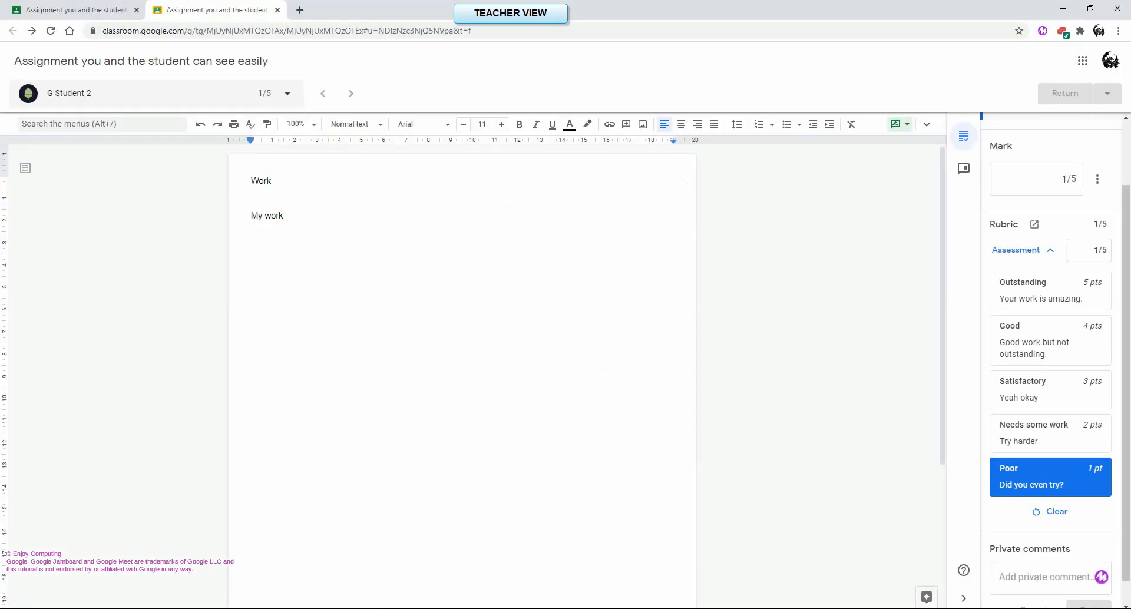
# - In the teacher's account, close the marking page, open the assignment for editing and display its rubric
pyautogui.click(277, 10)
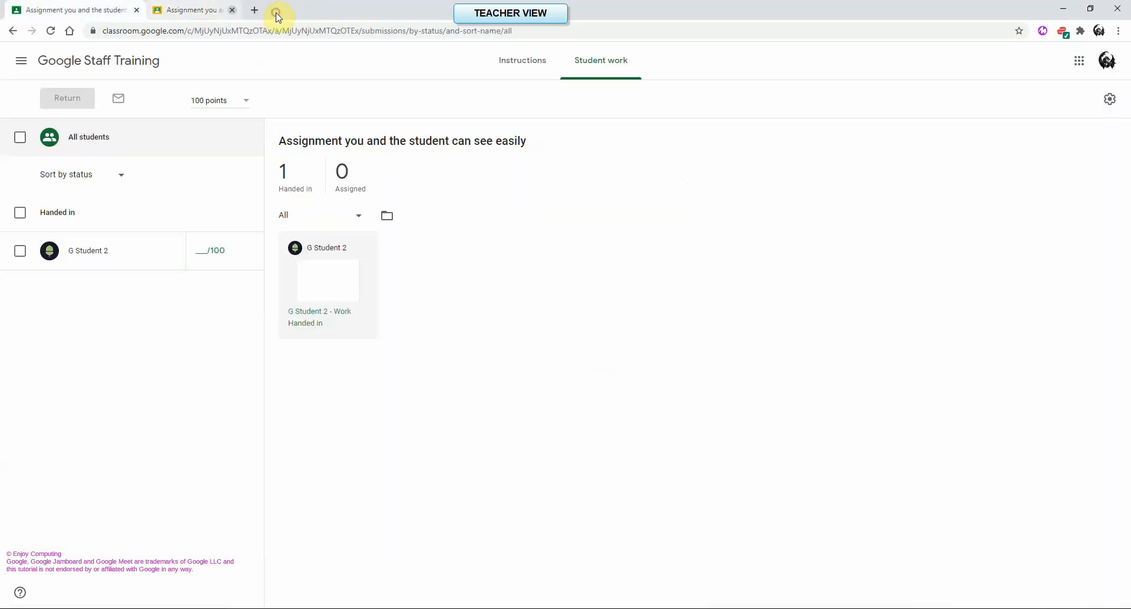
pyautogui.click(526, 68)
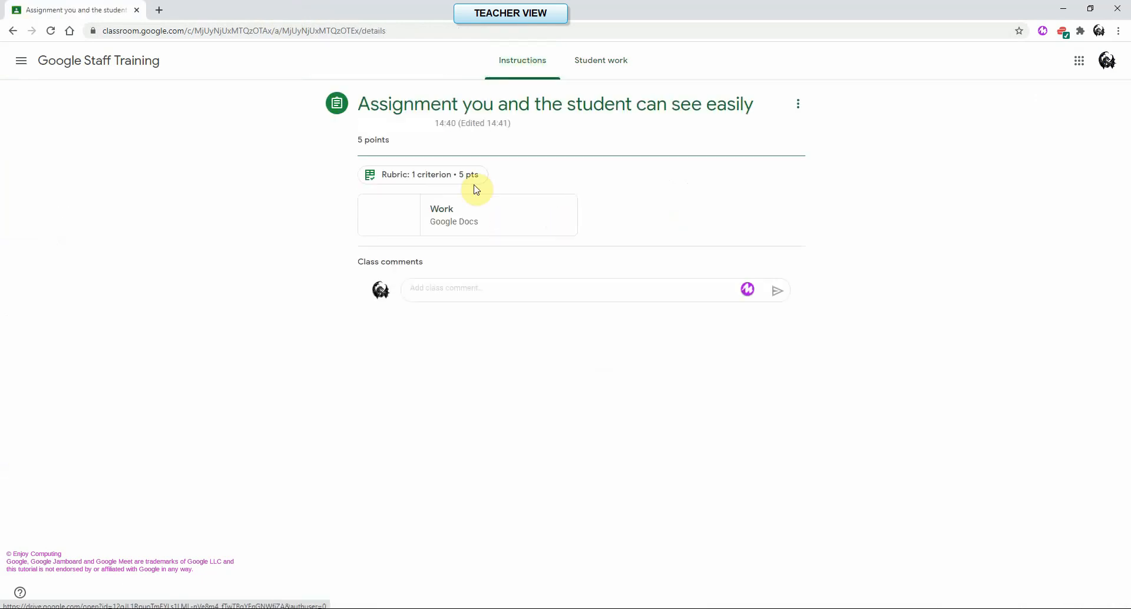
pyautogui.click(797, 109)
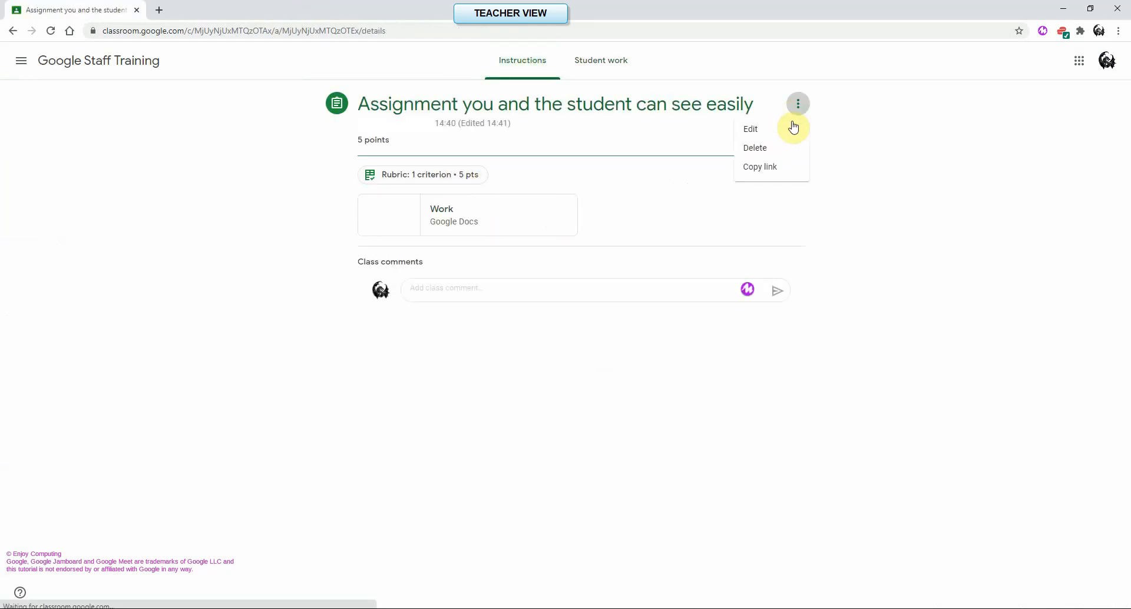
pyautogui.click(790, 126)
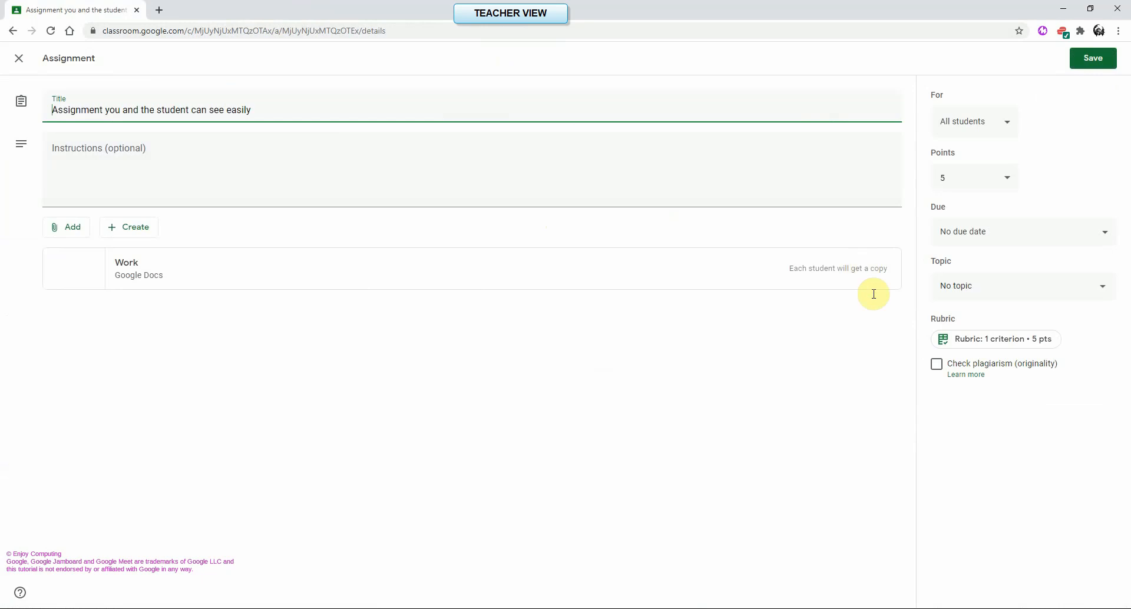
pyautogui.click(1006, 339)
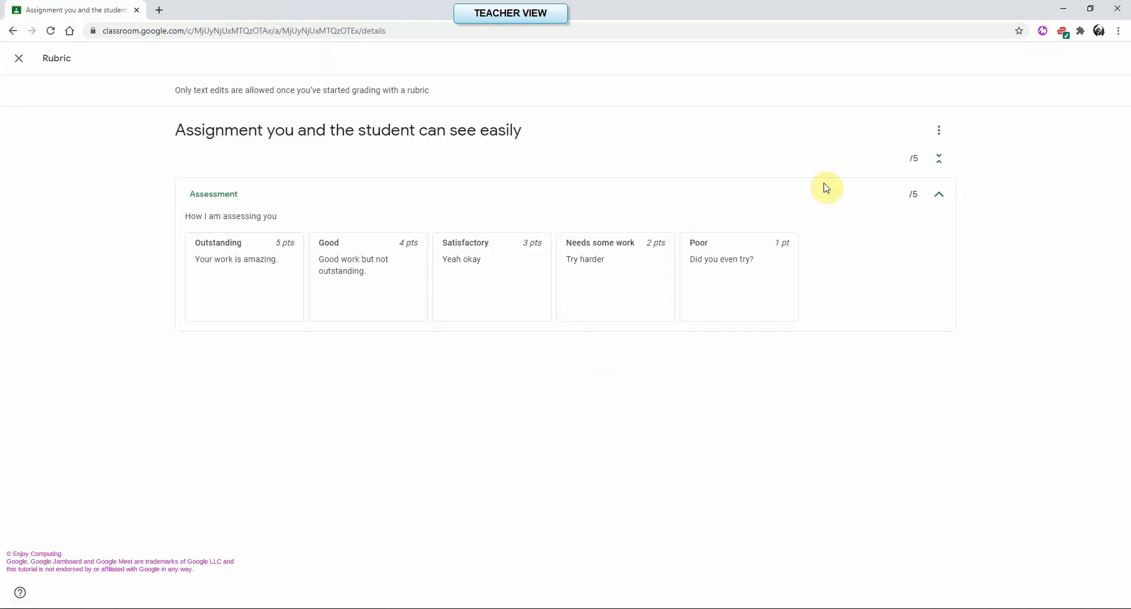
# - Export the assignment's rubric to Sheets
pyautogui.click(939, 130)
pyautogui.click(925, 158)
pyautogui.moveTo(174, 90); pyautogui.dragTo(465, 99)
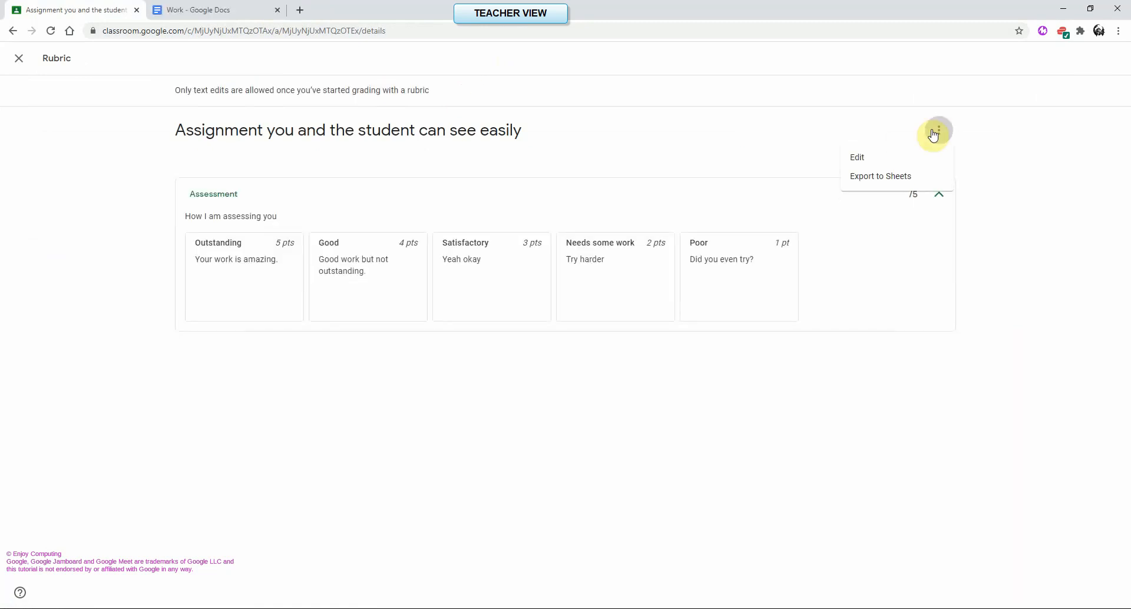
pyautogui.click(913, 181)
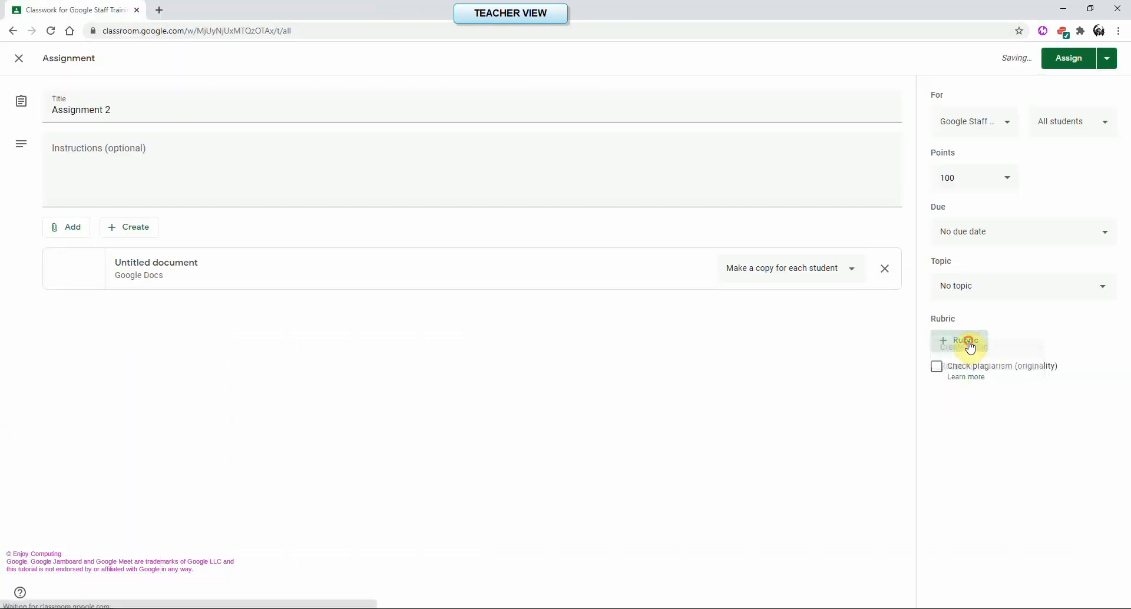
# - For Assignment 2, look at the Google Staff Training rubrics available for reuse and leave without selecting one
pyautogui.click(966, 341)
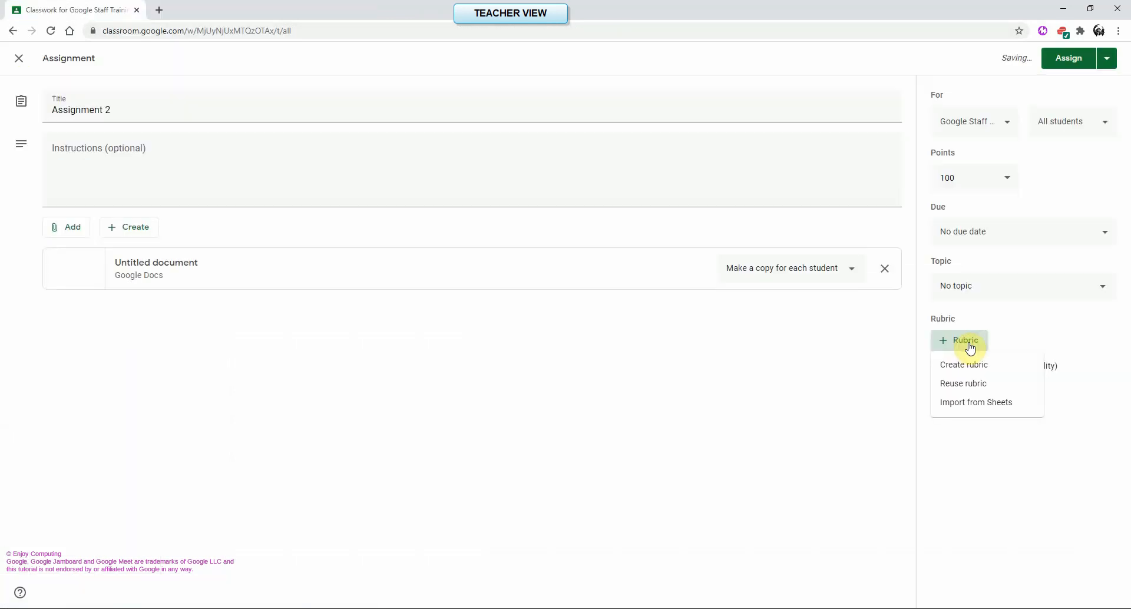
pyautogui.click(976, 392)
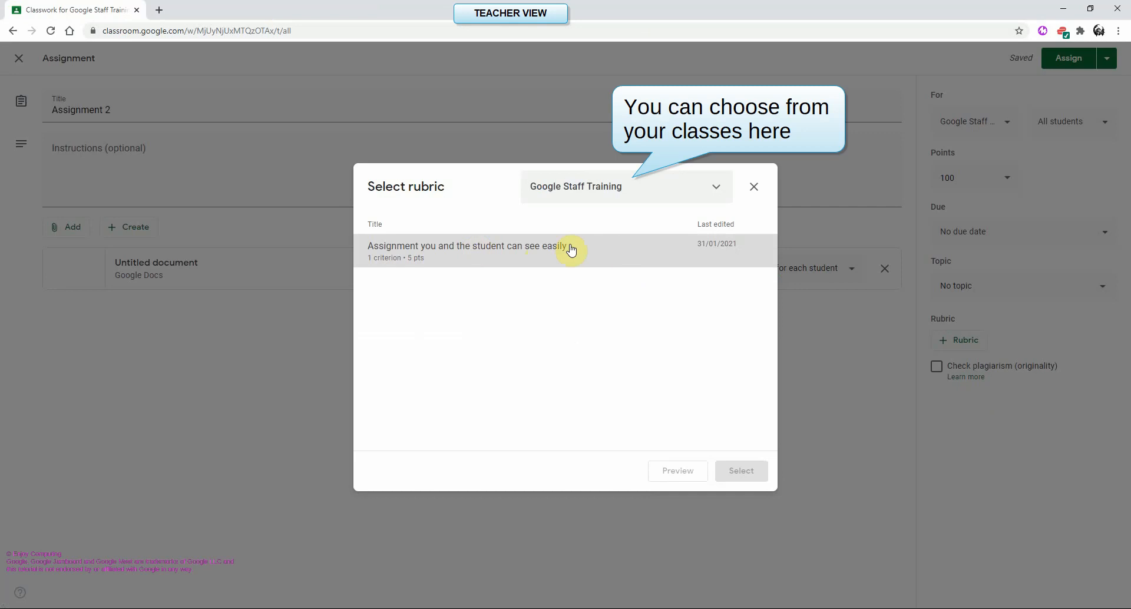
pyautogui.click(753, 188)
# - Import the rubric for Assignment 2 from today's exported spreadsheet in Google Drive
pyautogui.click(971, 347)
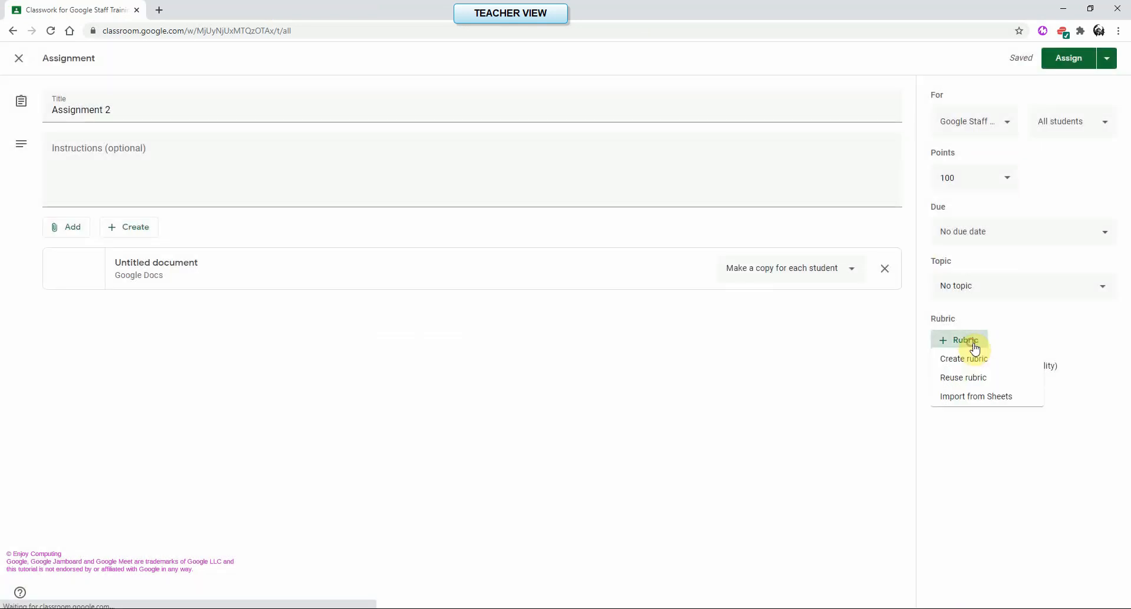
pyautogui.click(975, 411)
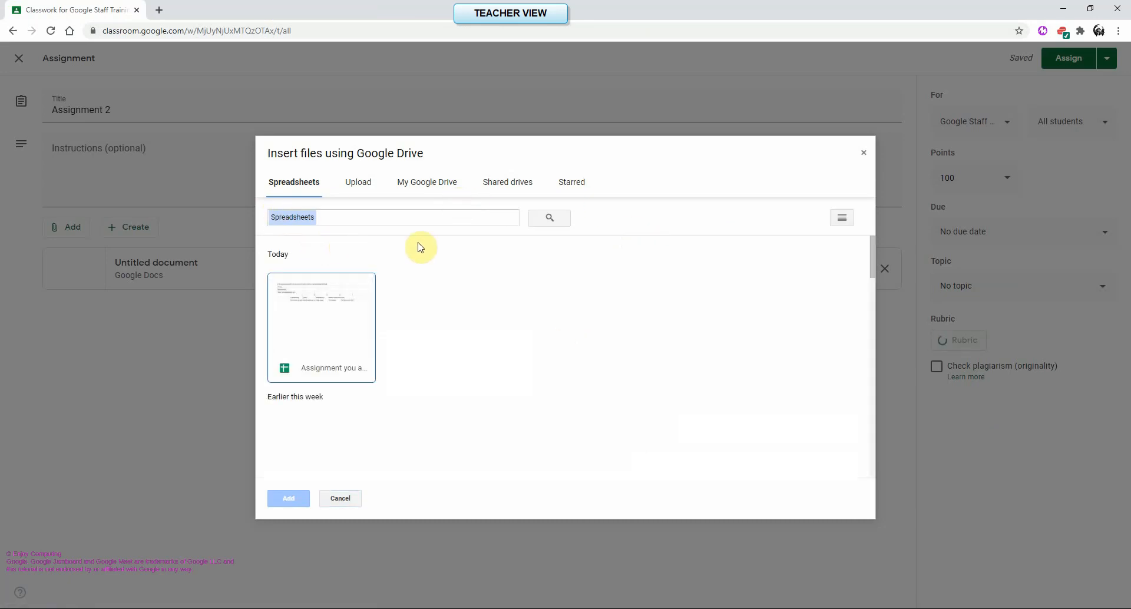
pyautogui.doubleClick(341, 304)
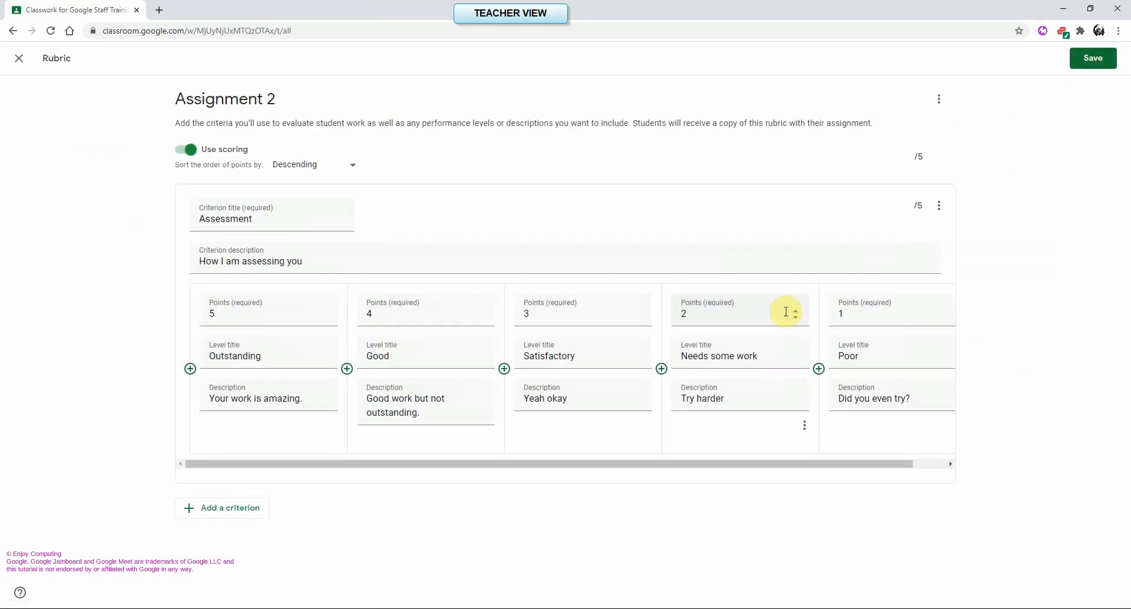
# - Turn off scoring in the Assignment 2 rubric, deleting the point values of its levels
pyautogui.click(277, 352)
pyautogui.click(406, 353)
pyautogui.click(581, 353)
pyautogui.click(190, 151)
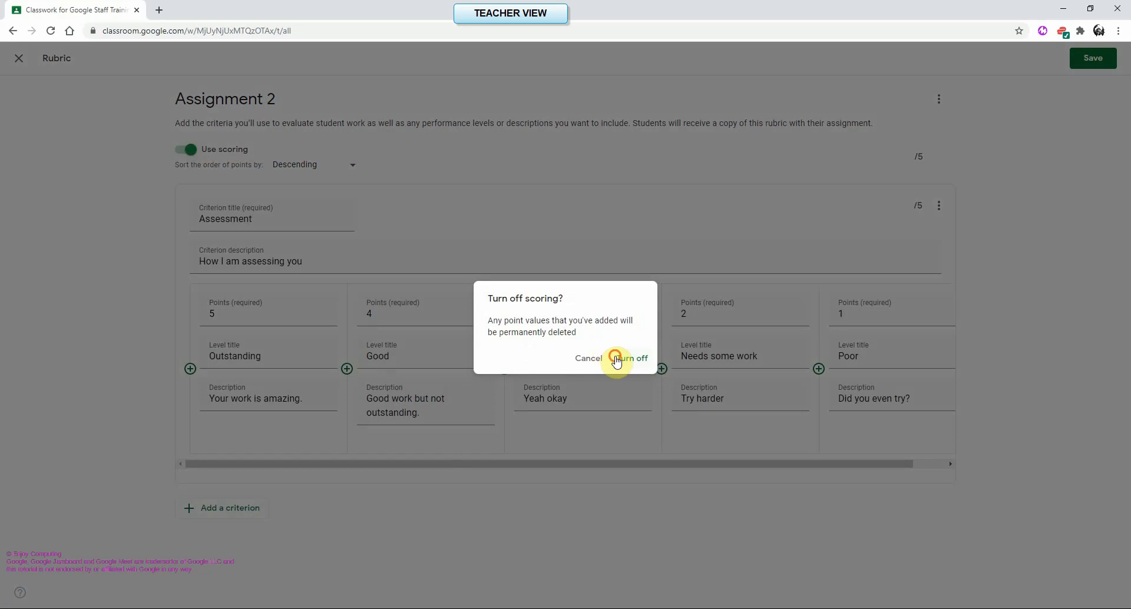
pyautogui.click(616, 355)
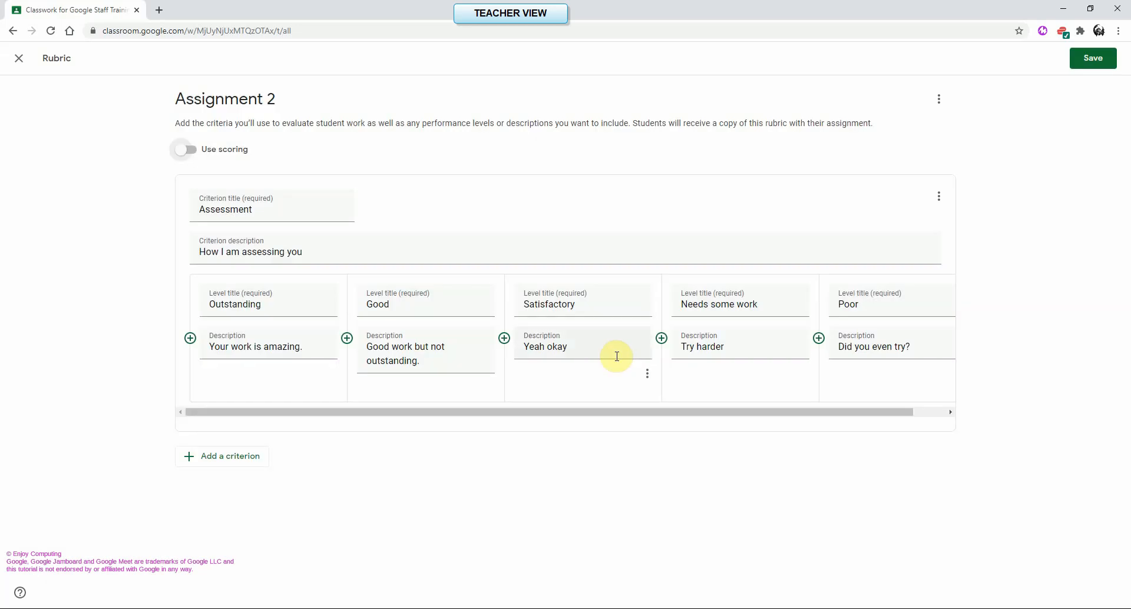